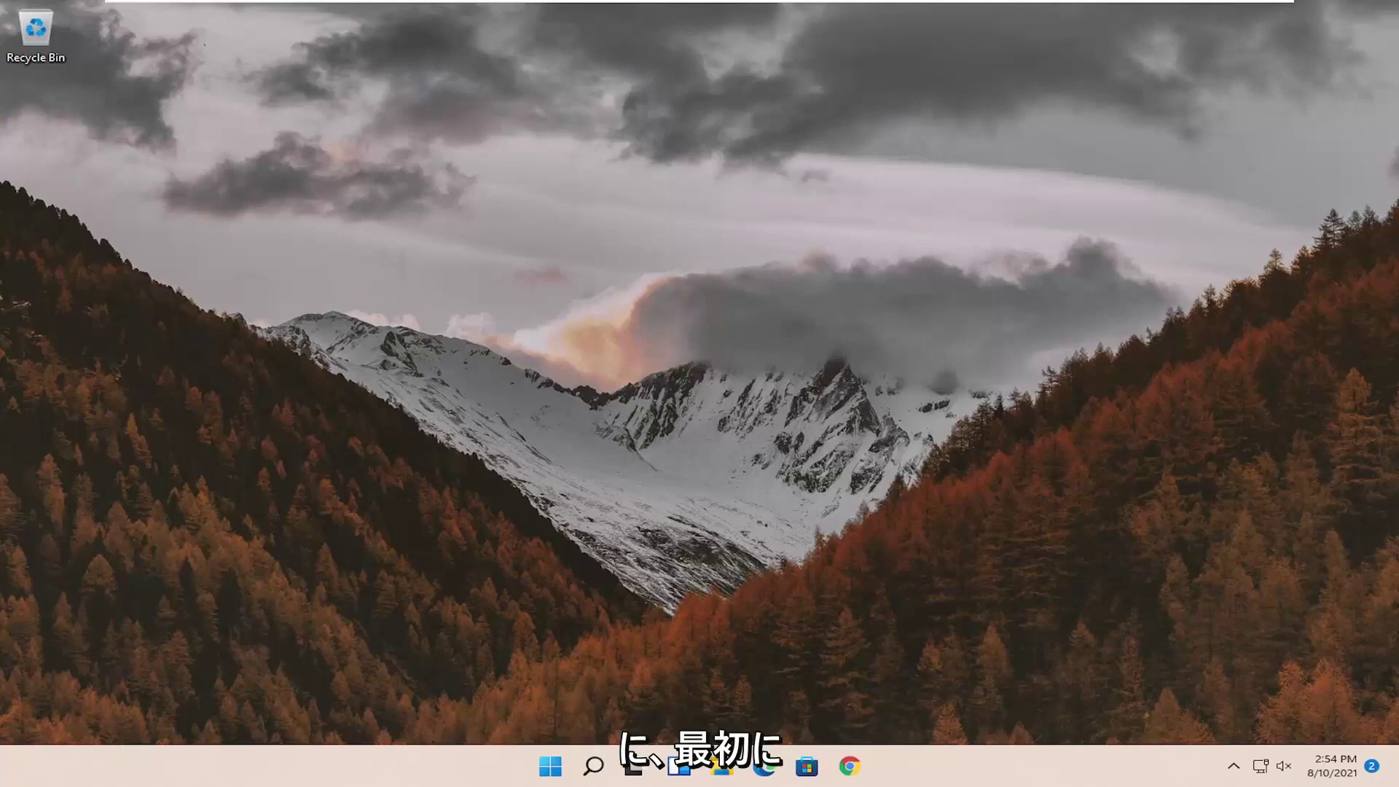
- Find the appearance and performance settings via search and choose Adjust for best appearance
click(588, 770)
text(adjust)
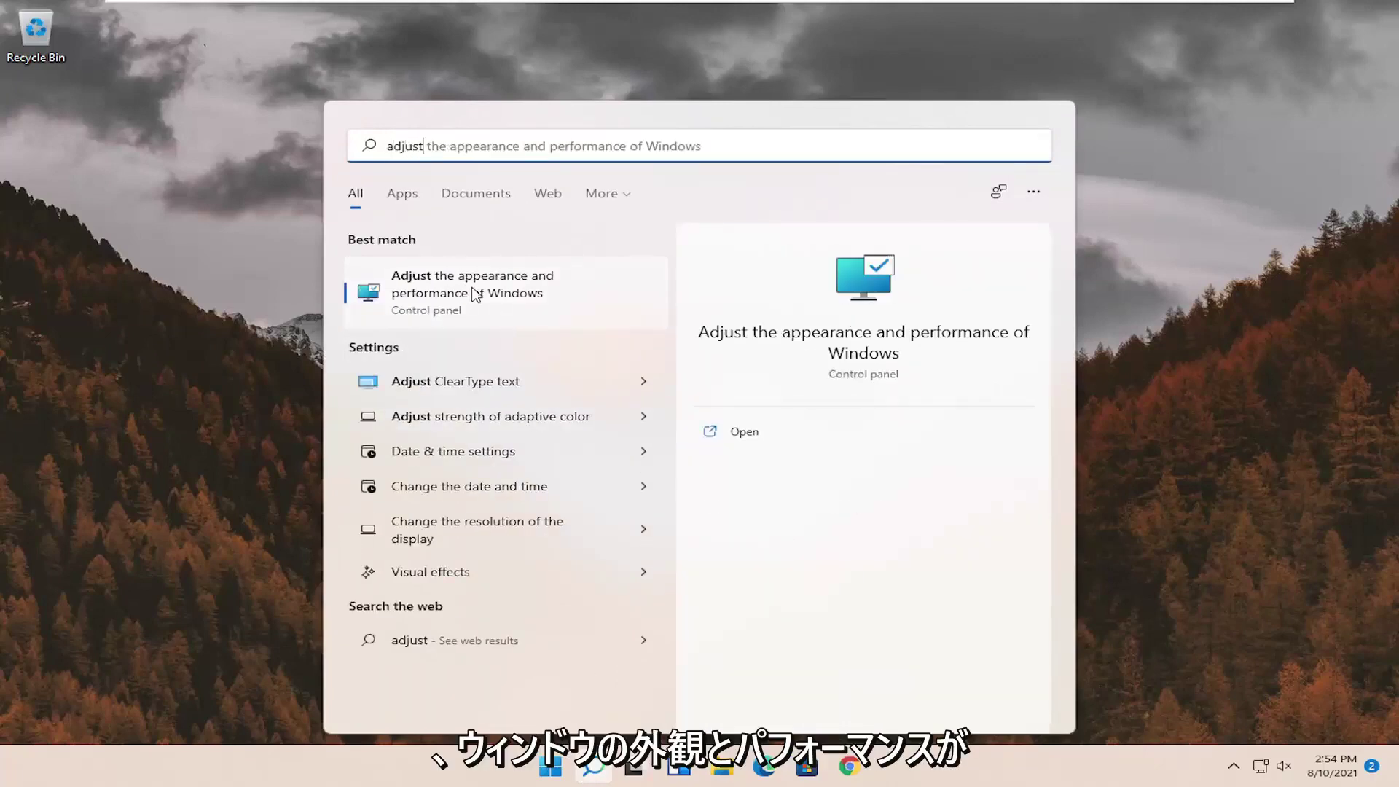
click(472, 293)
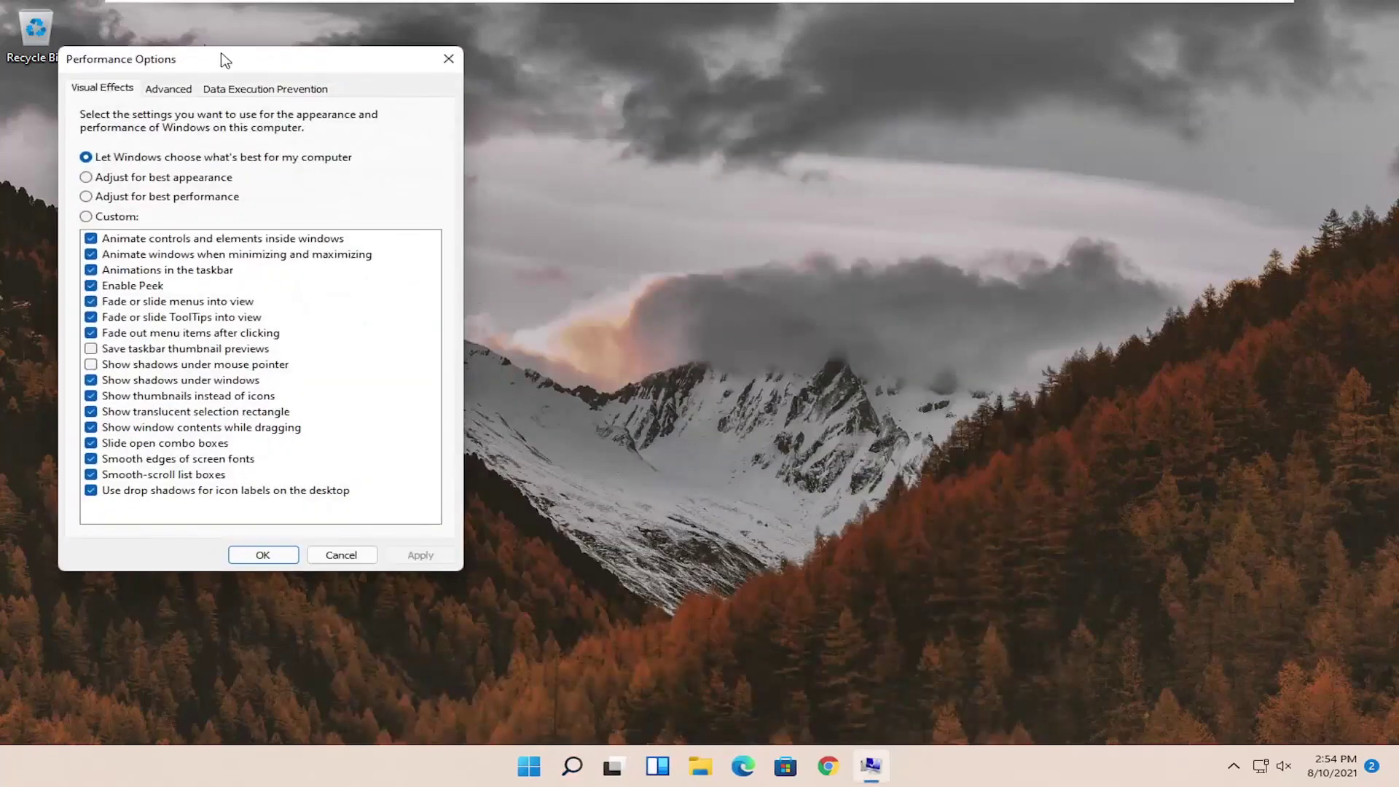
drag(225, 55, 519, 133)
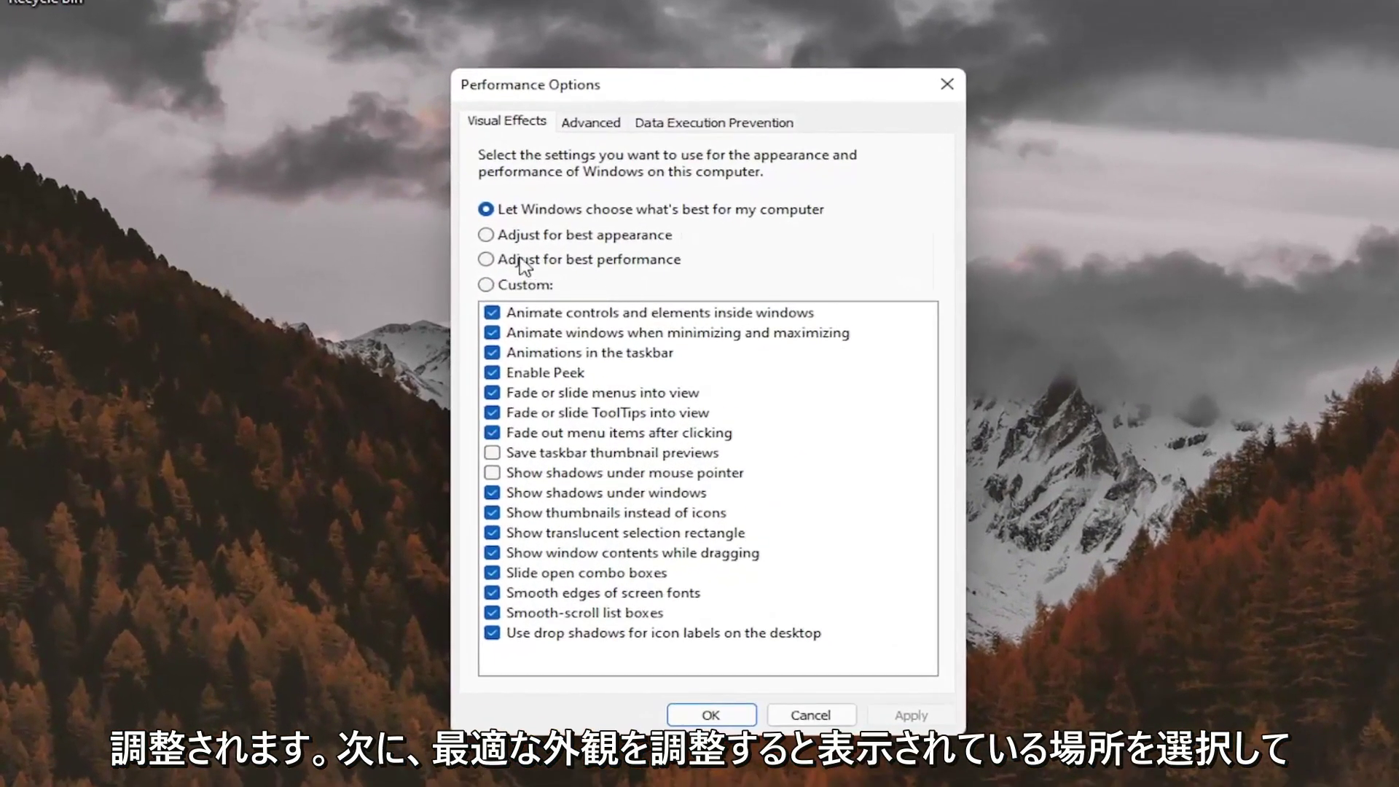
click(531, 234)
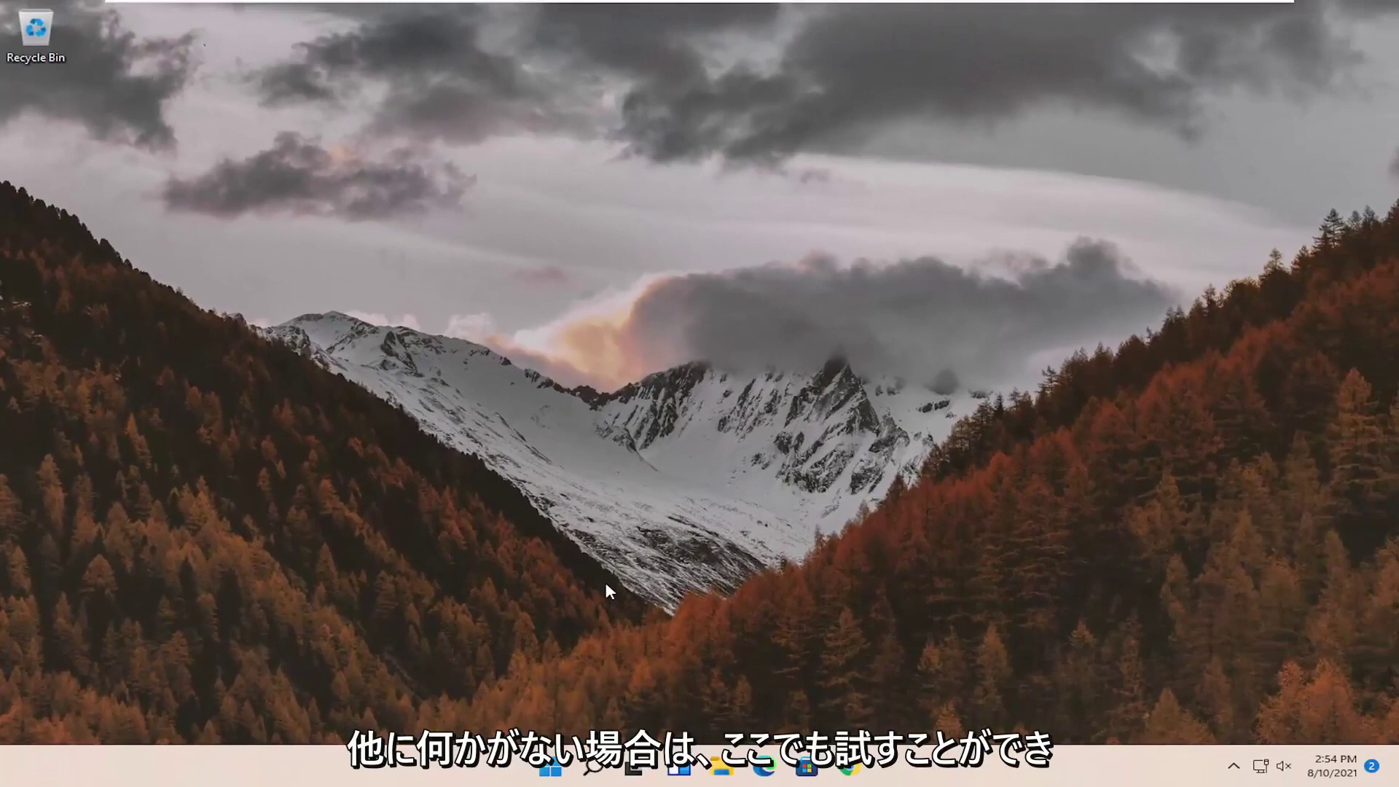
- Launch Registry Editor as administrator from search 'regedit', approving the UAC prompt
click(591, 769)
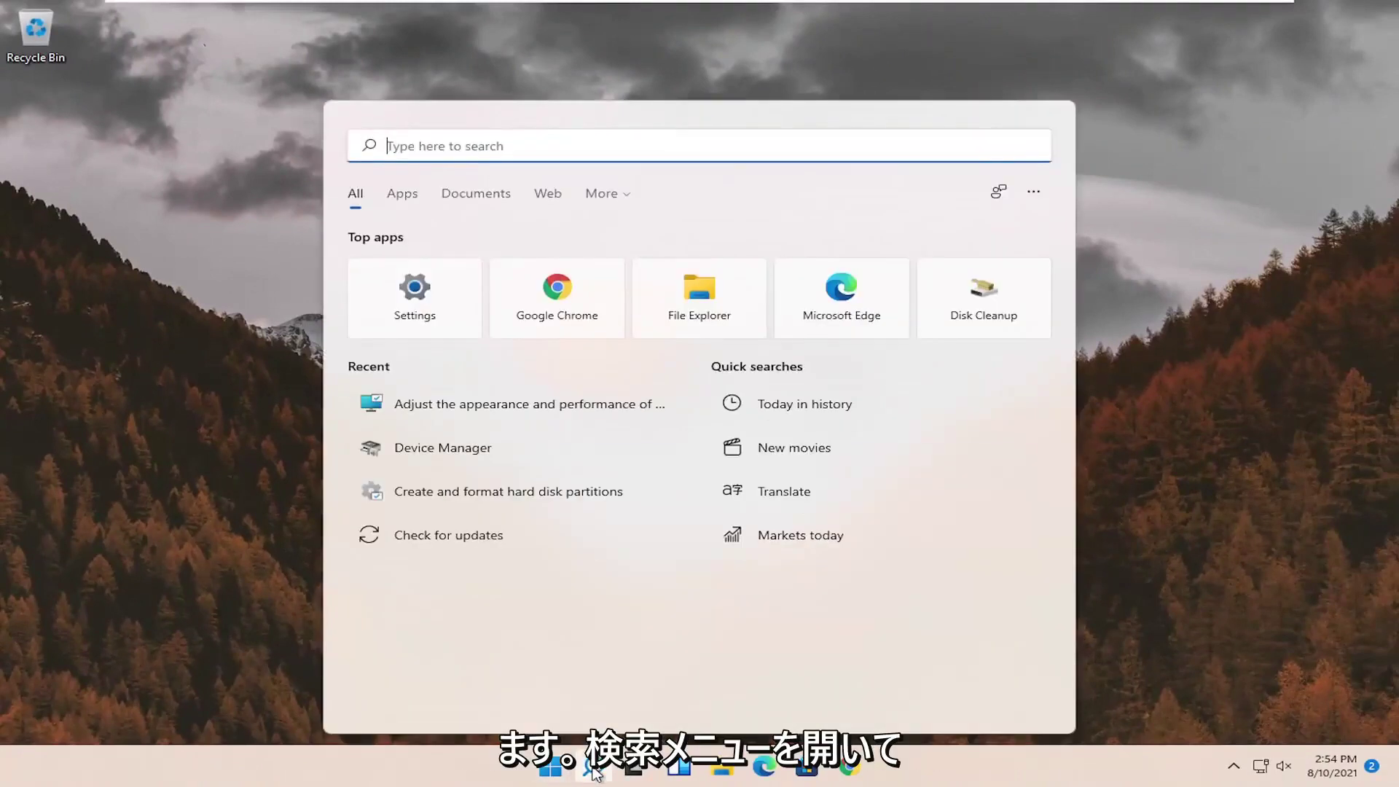
text(regedit)
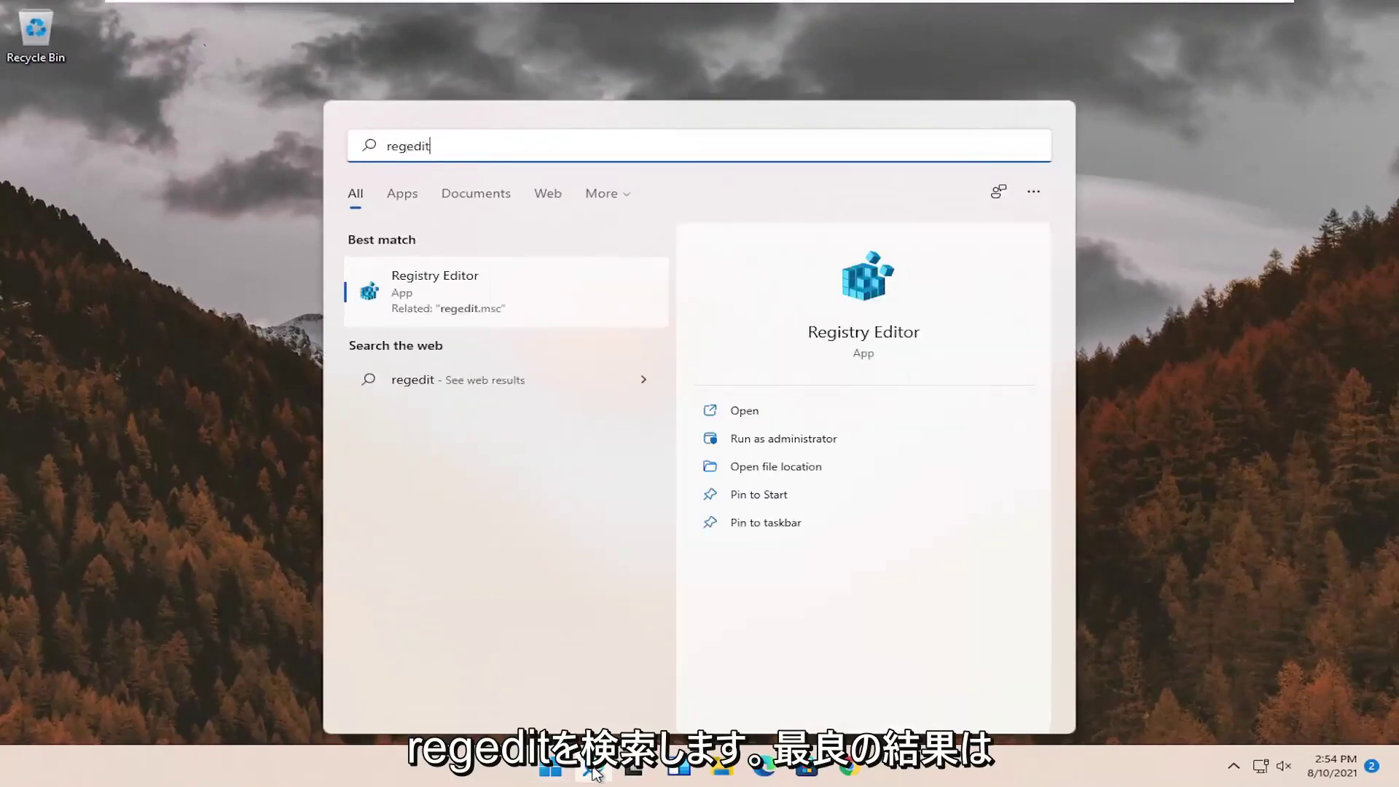
right_click(430, 295)
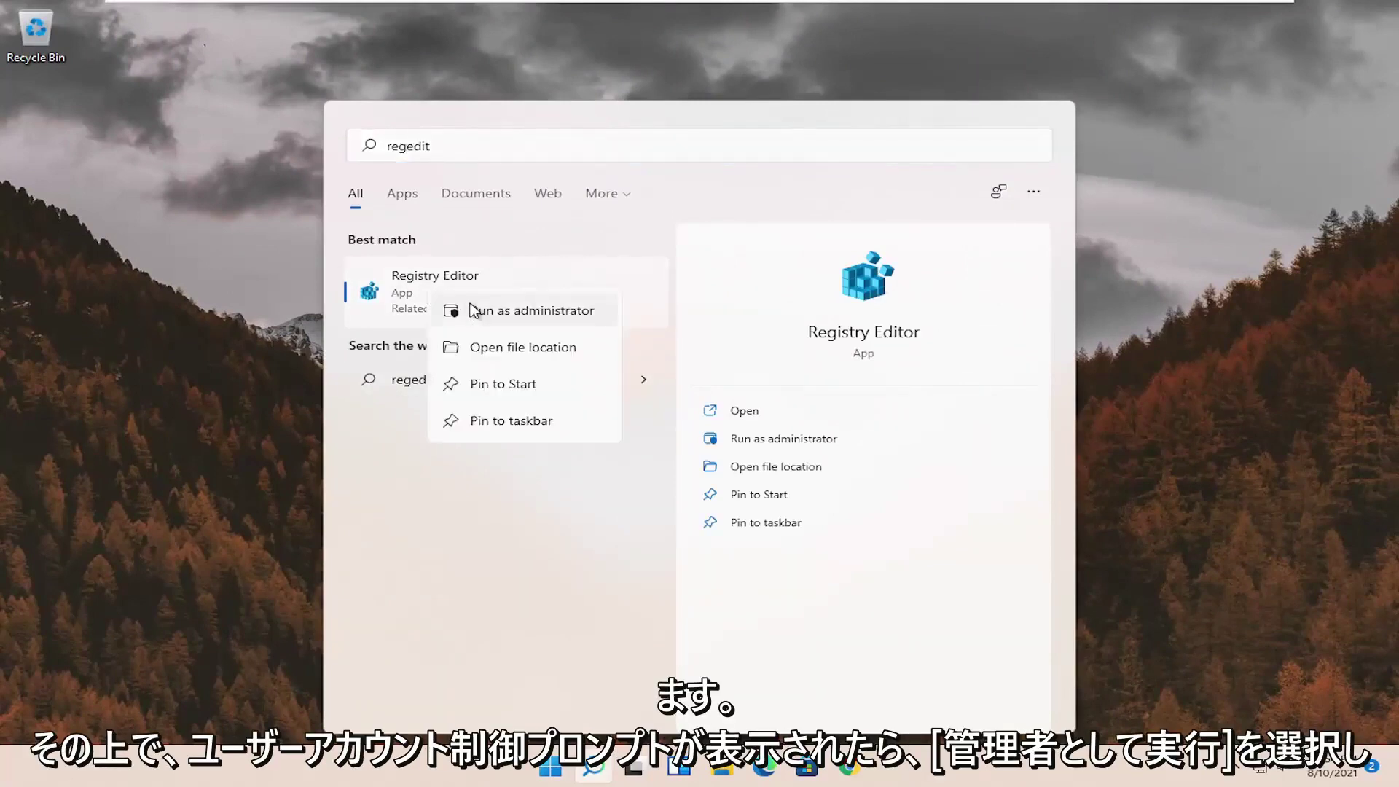
click(564, 313)
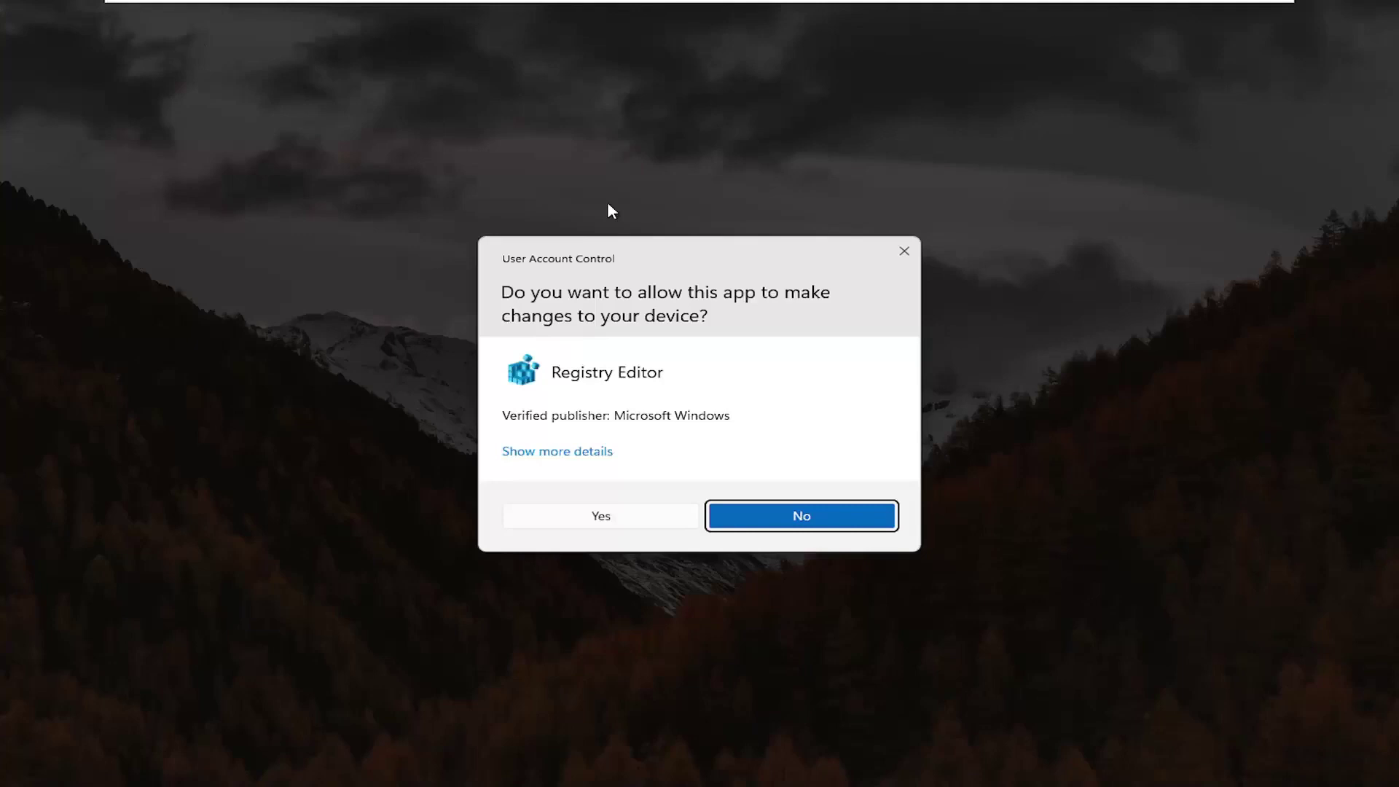
click(606, 520)
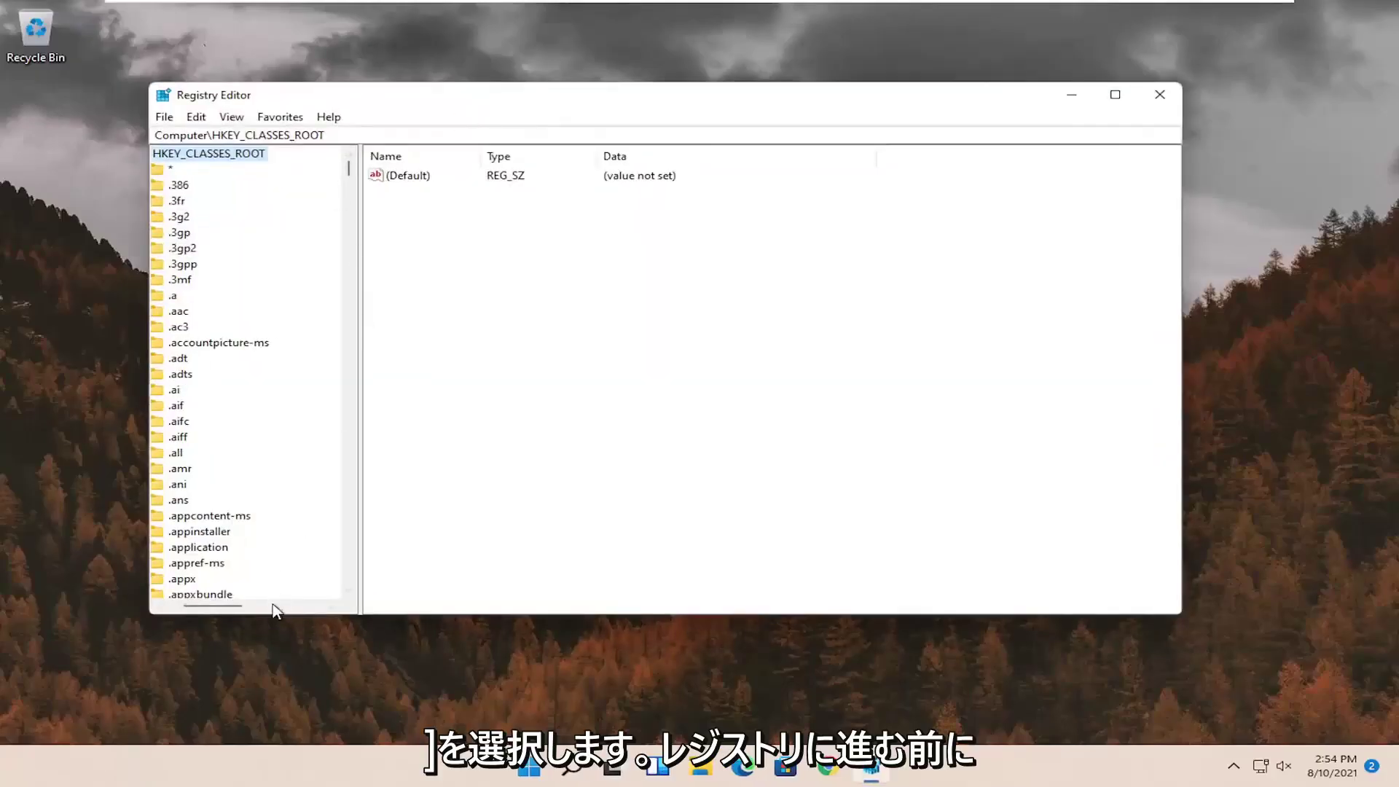
- Collapse the tree to the Computer root and run File > Export of a registry backup to the Desktop
drag(234, 604, 160, 604)
click(164, 169)
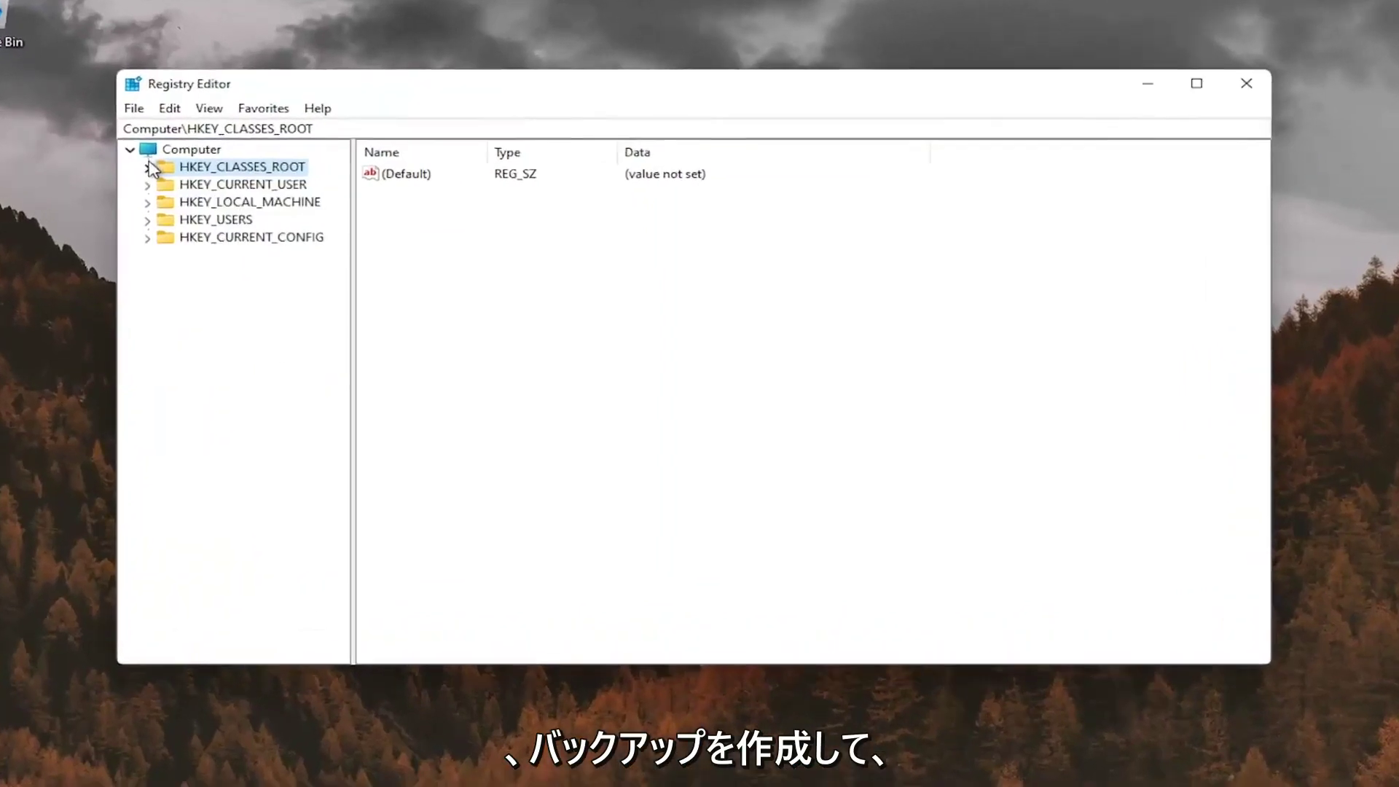
click(206, 154)
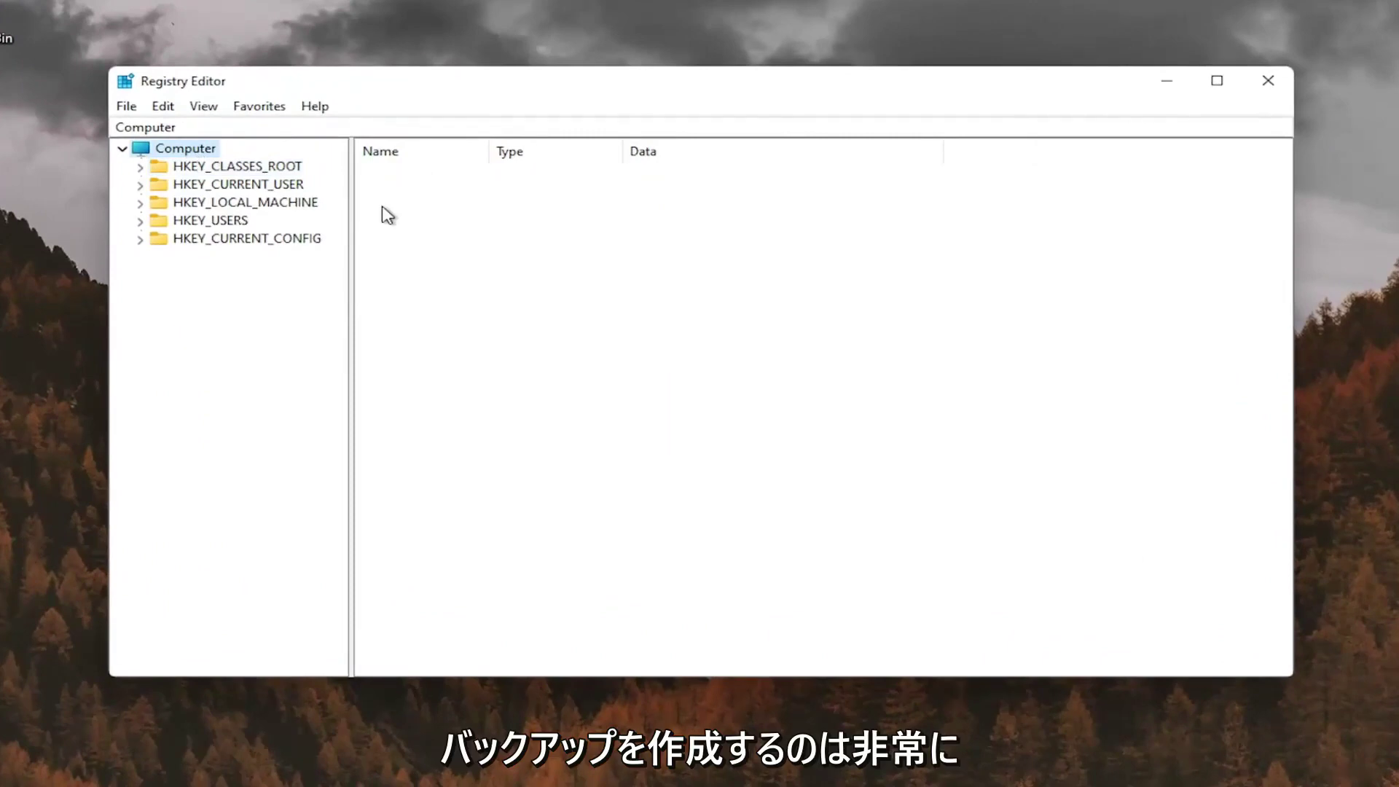
click(129, 108)
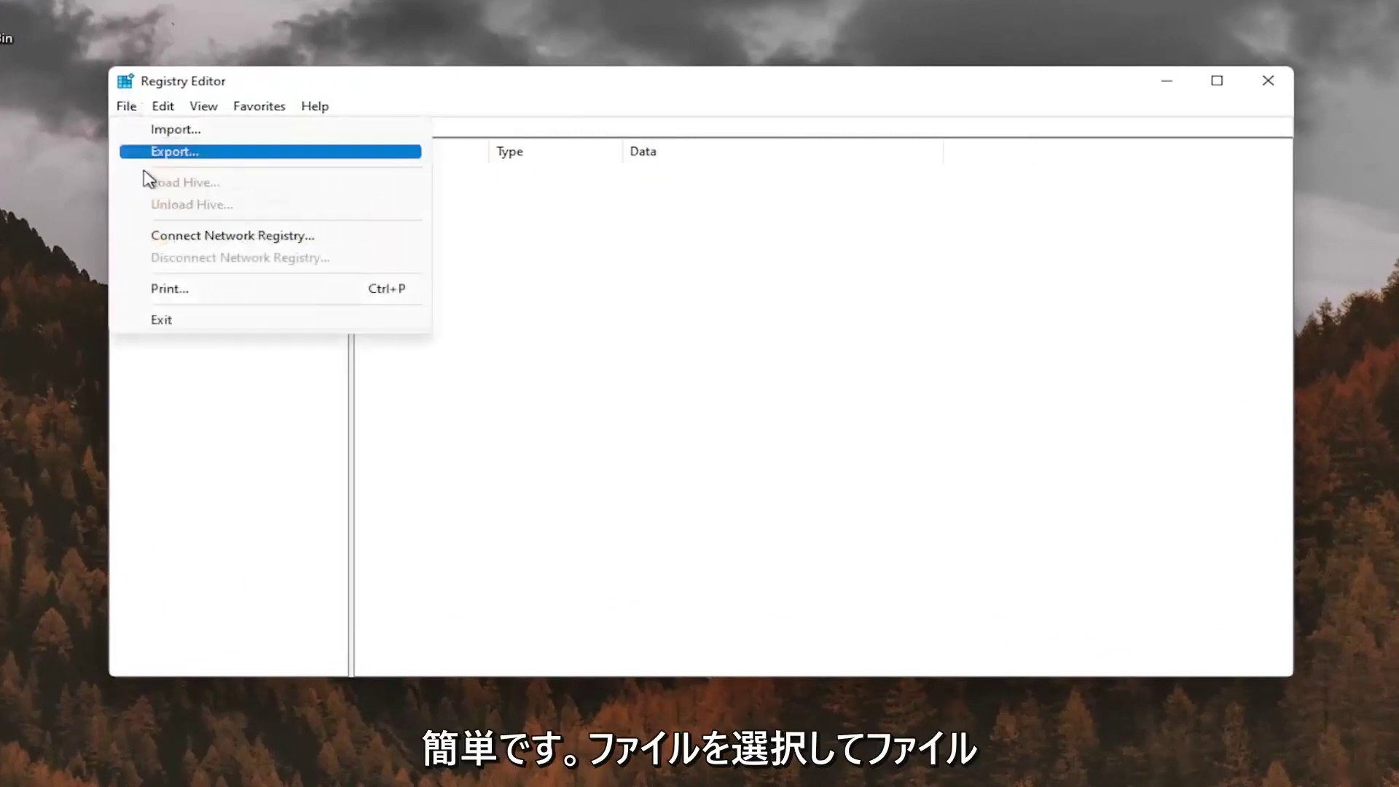
click(181, 157)
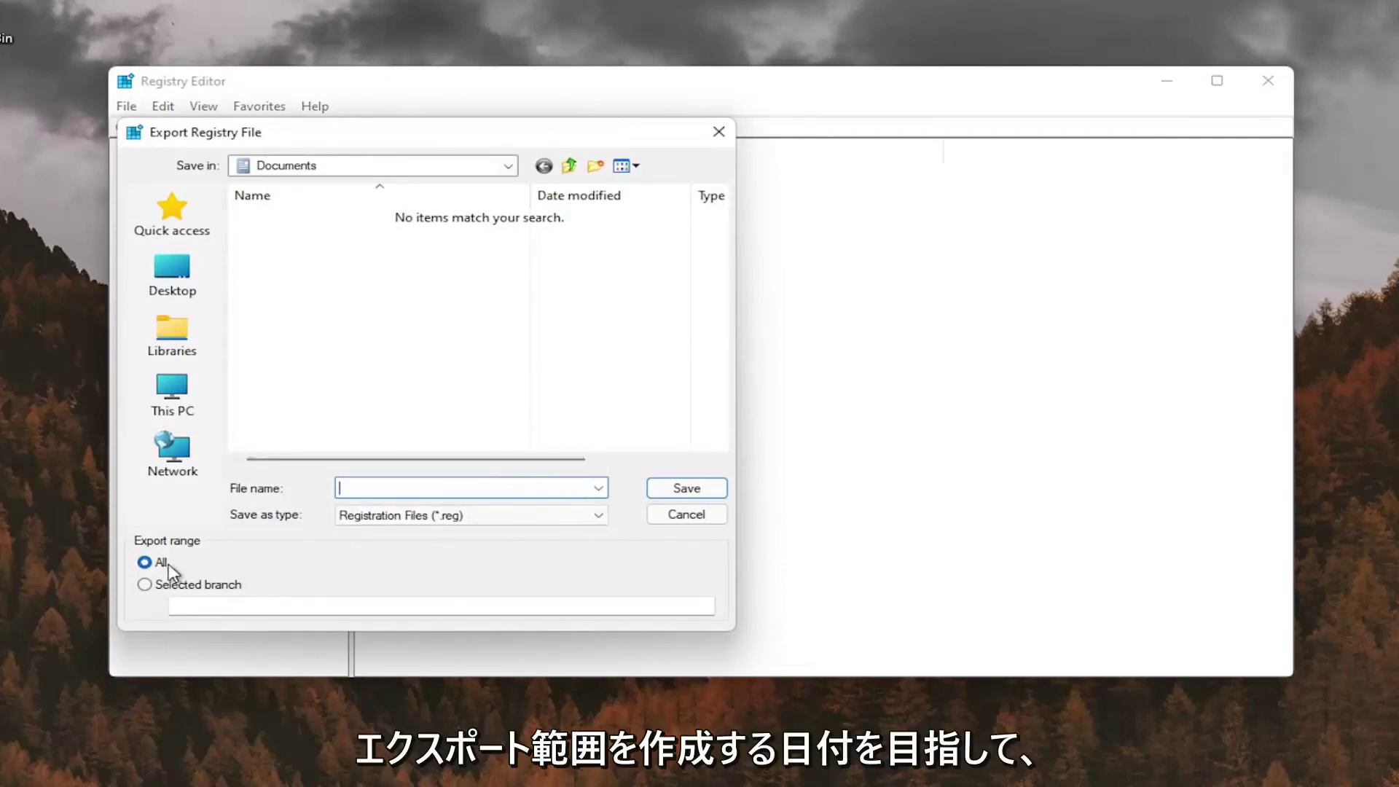
click(174, 273)
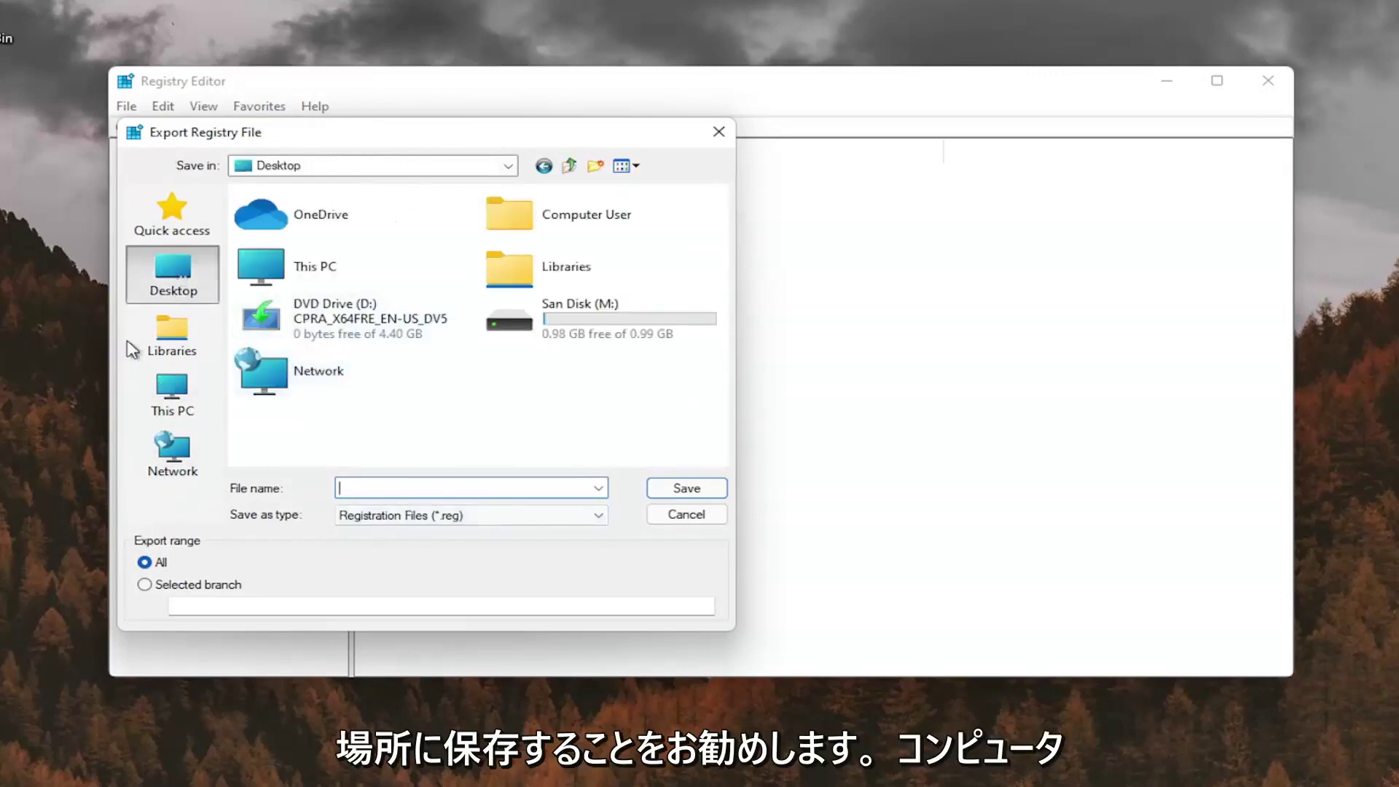
click(718, 132)
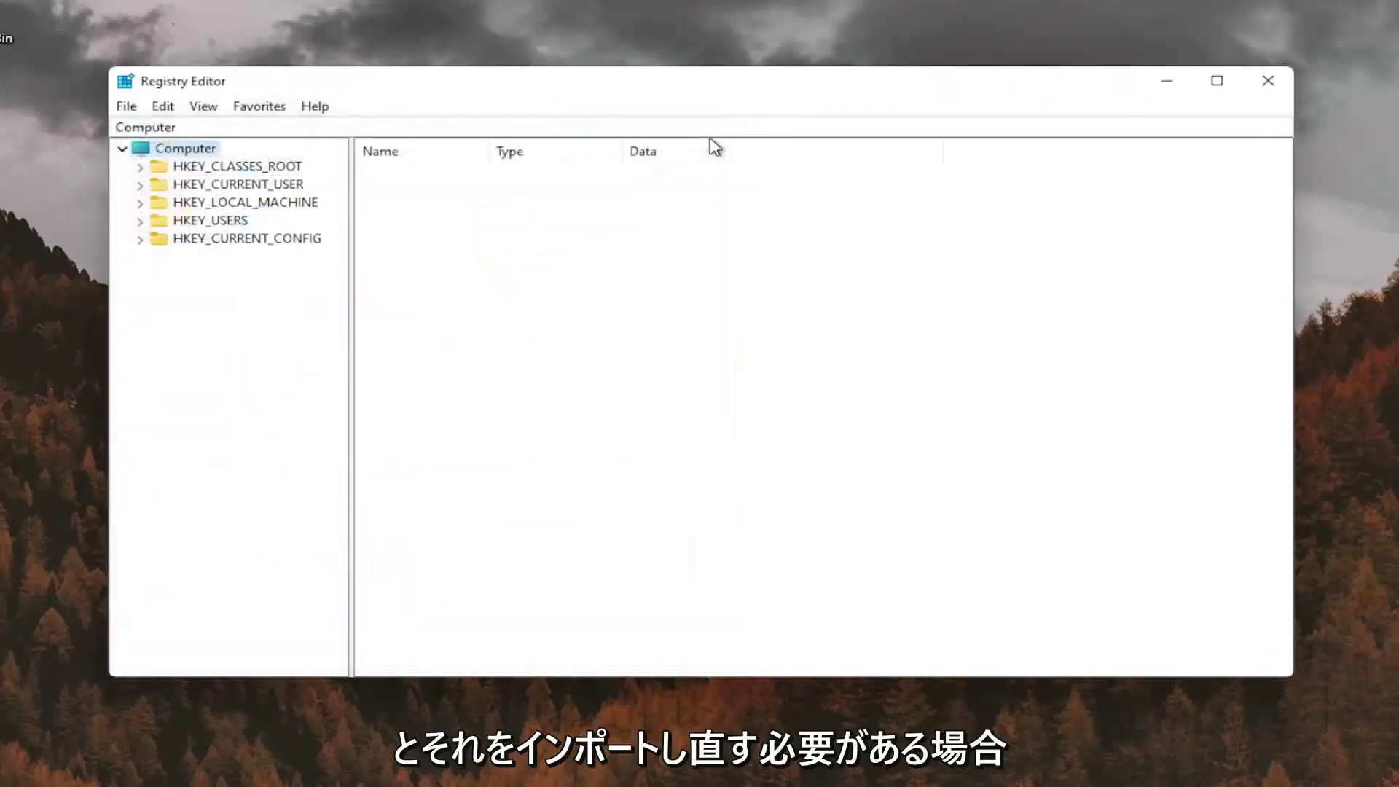
- Show File > Import browsing the Desktop for backups, then cancel without loading anything
click(137, 110)
click(156, 131)
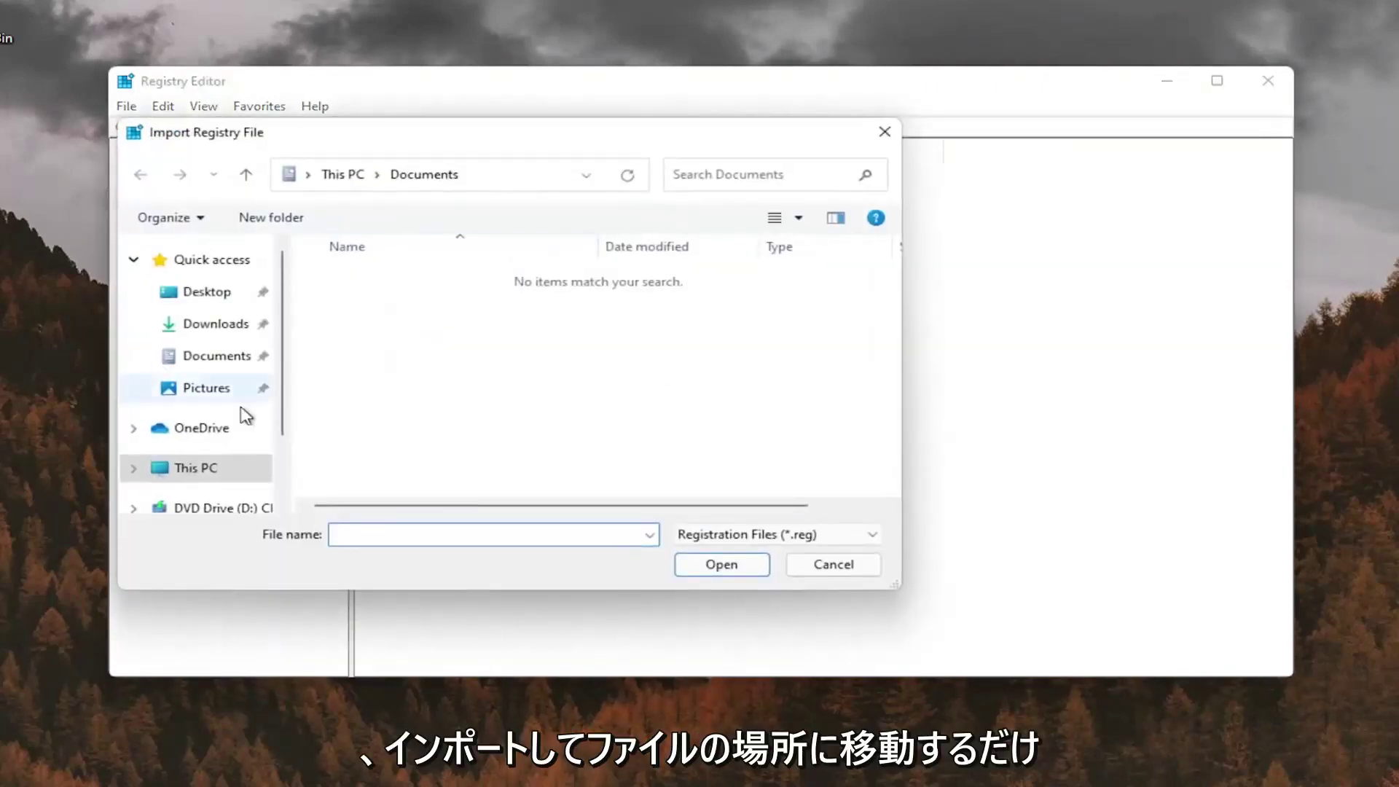
click(202, 293)
click(872, 533)
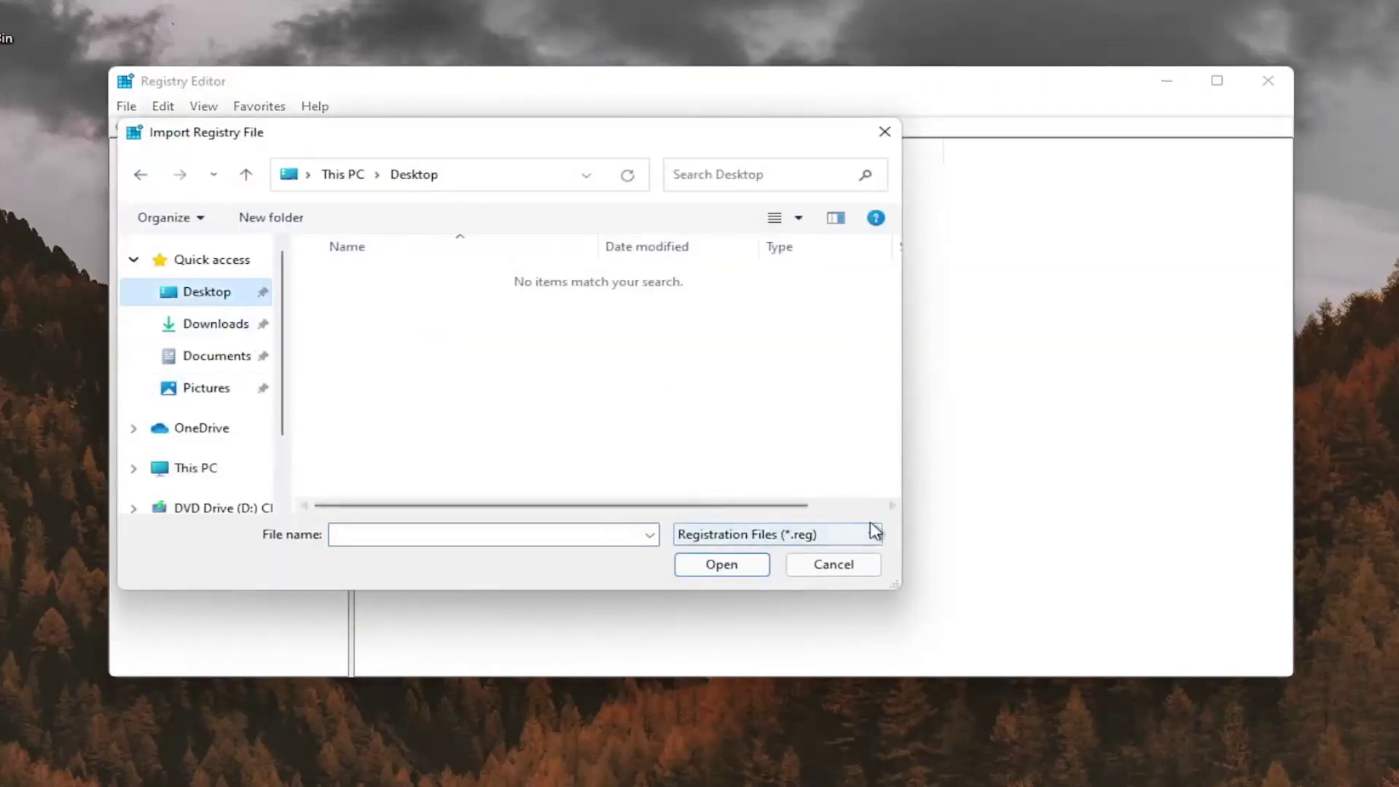
click(833, 564)
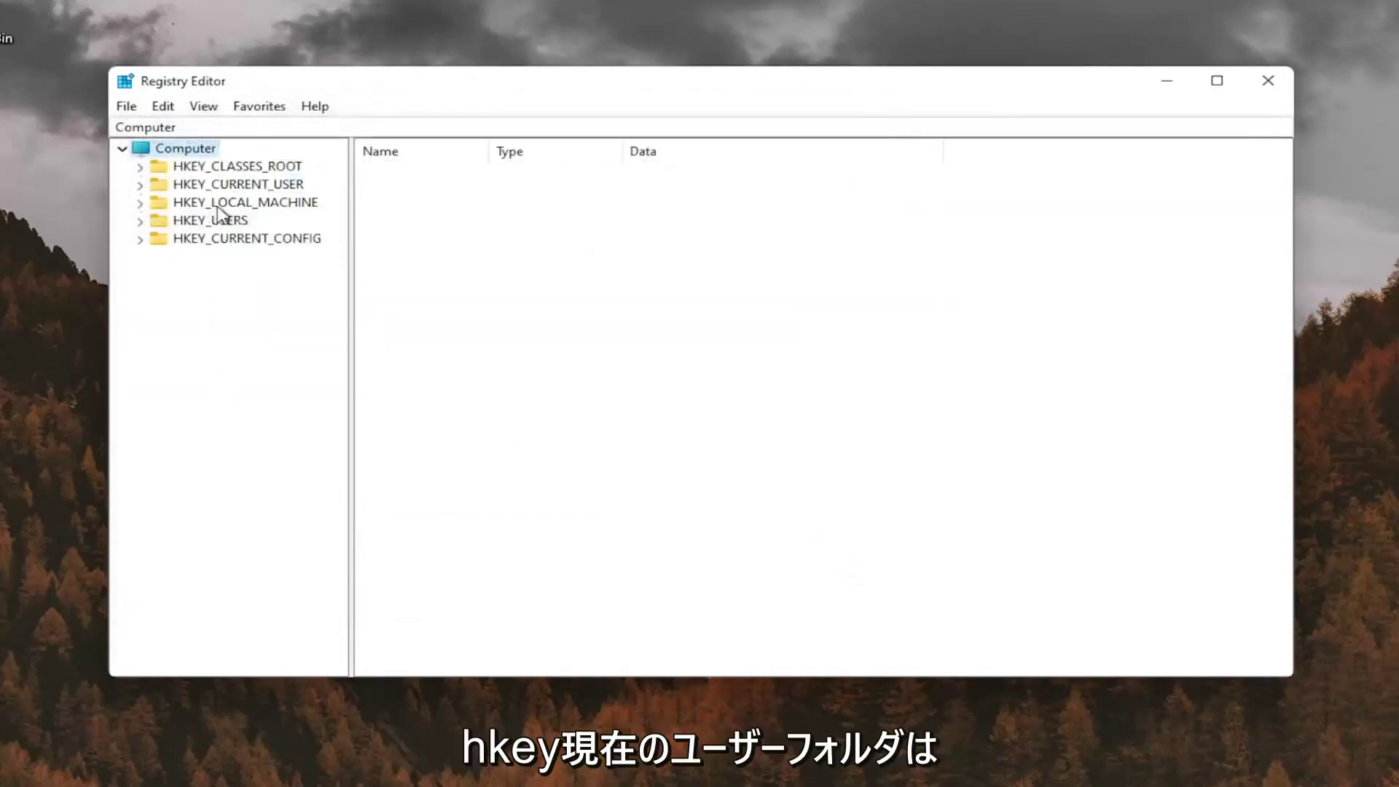
- Navigate to HKEY_CURRENT_USER > Control Panel > Desktop and widen the panes to read value names
double_click(225, 186)
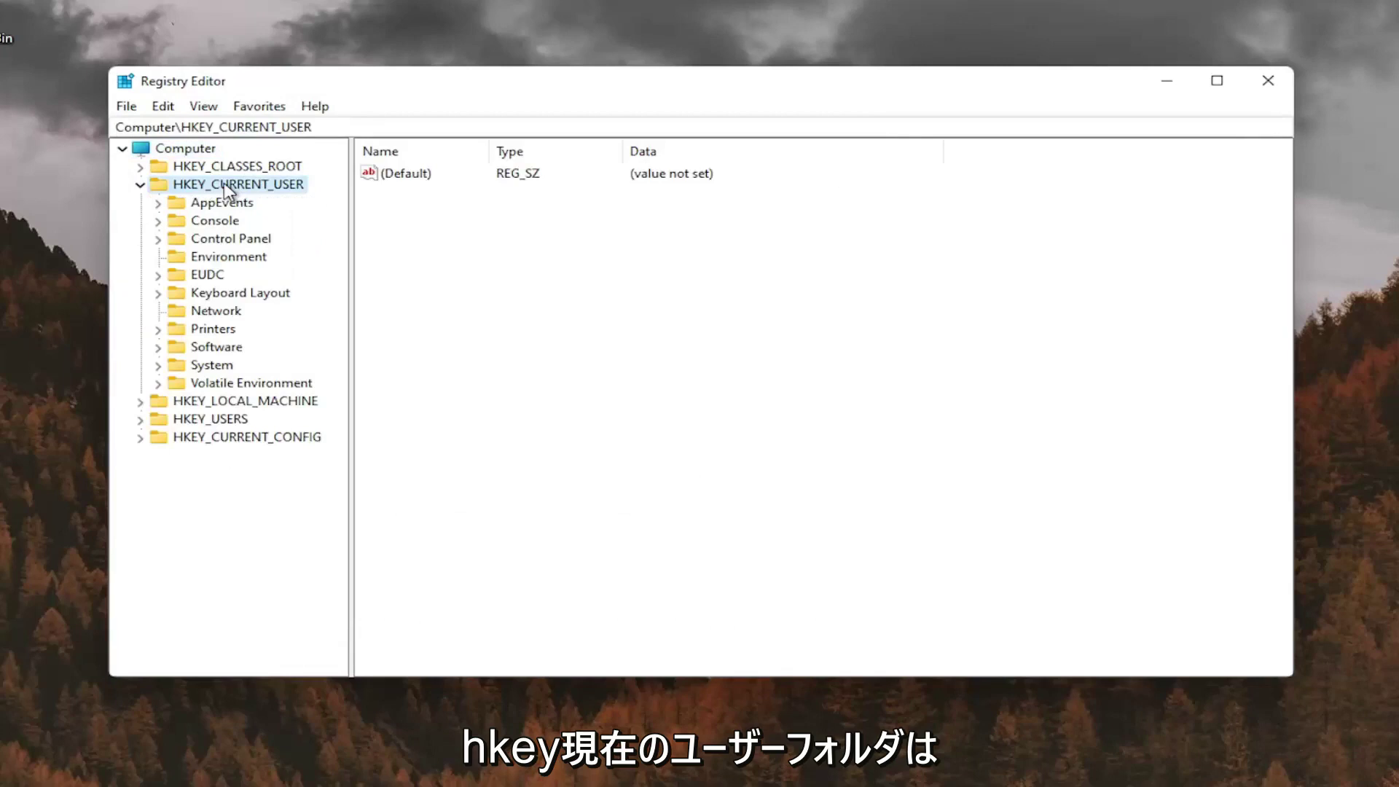
double_click(218, 241)
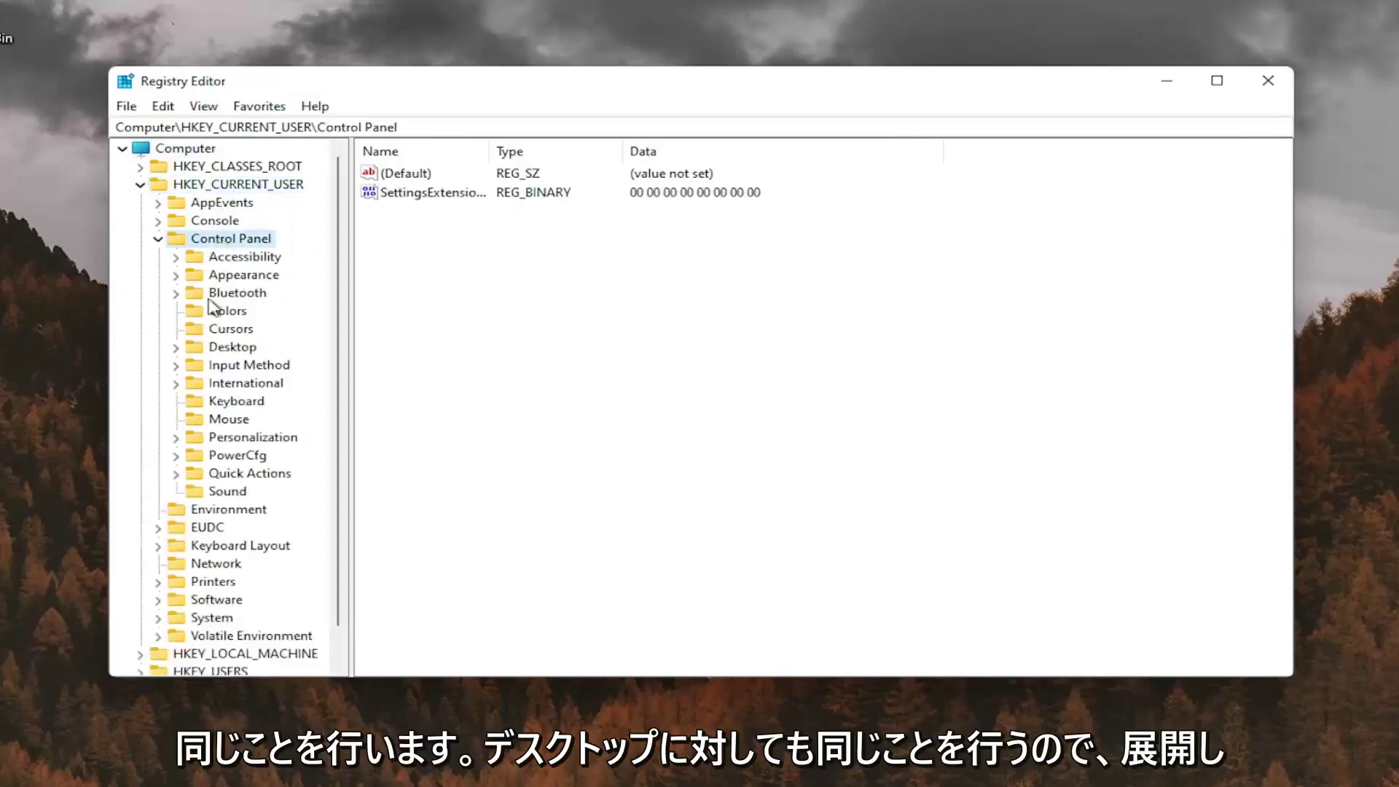
click(225, 350)
double_click(226, 350)
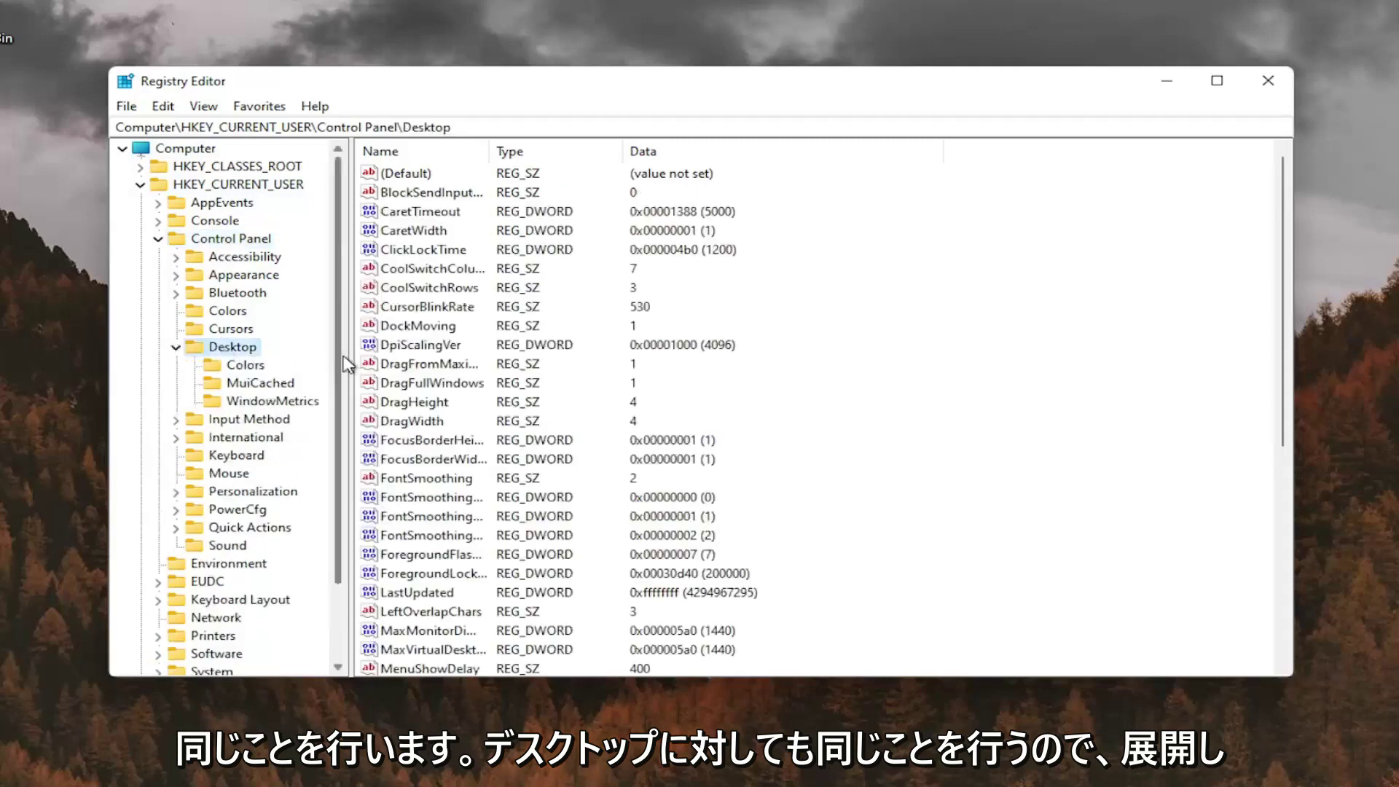
drag(358, 344, 378, 345)
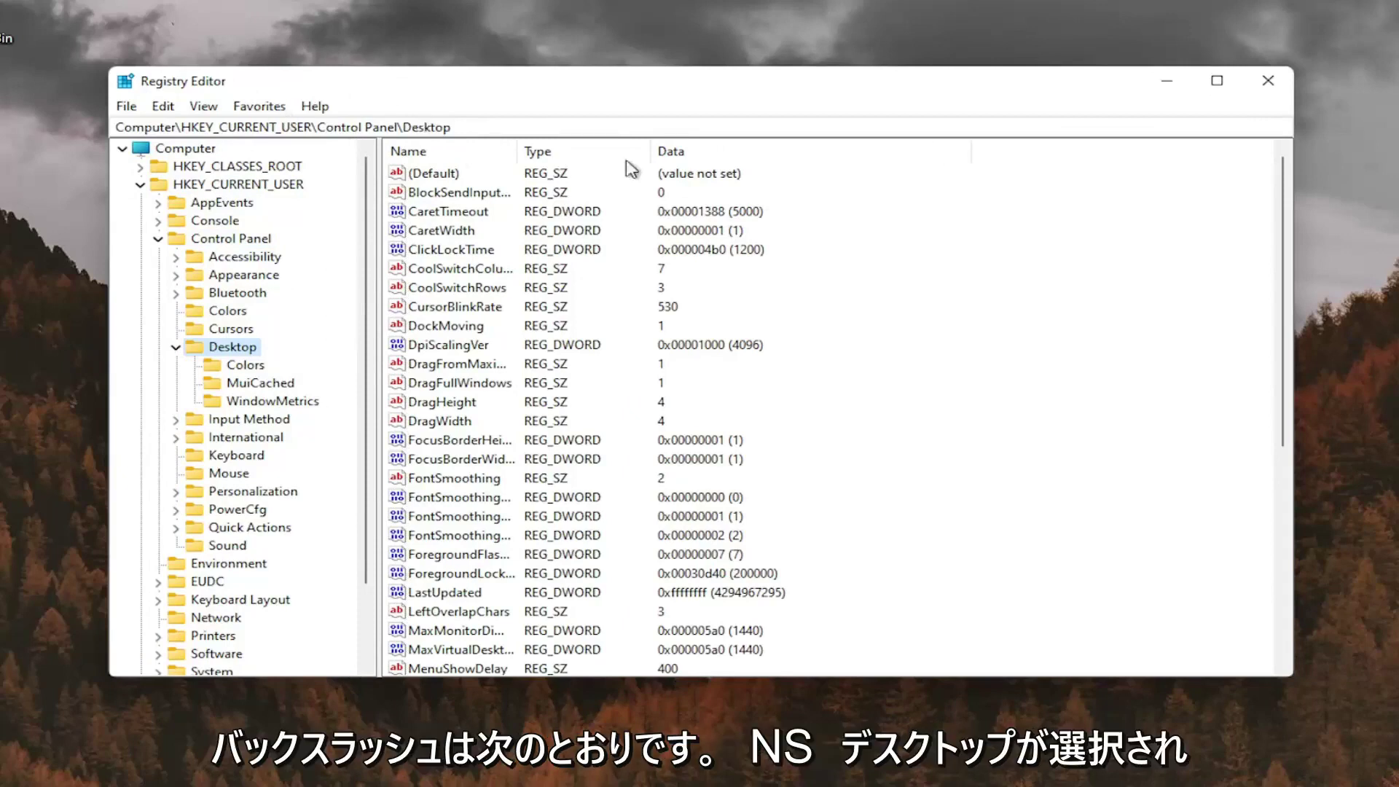
drag(510, 143, 586, 143)
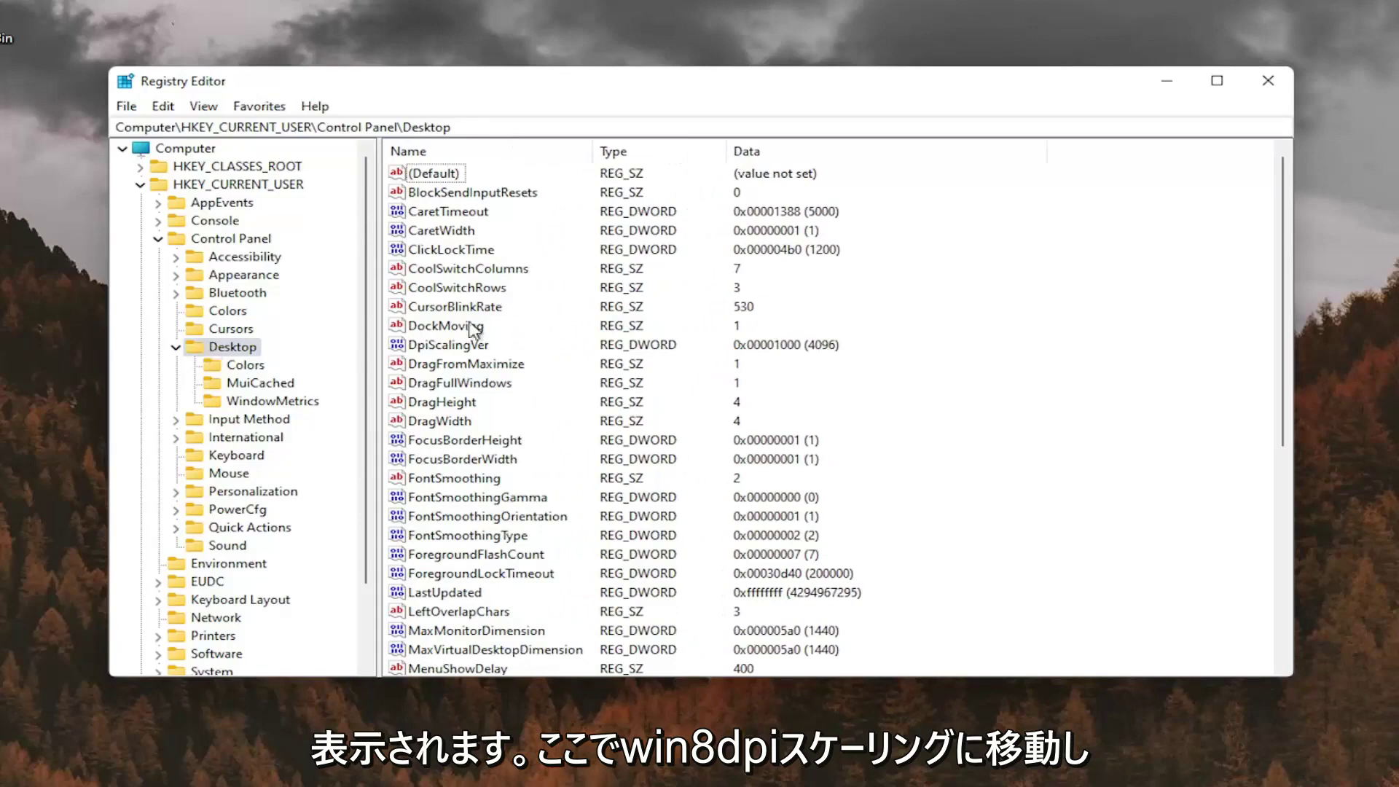
scroll(514, 376, down, 2)
scroll(482, 409, down, 3)
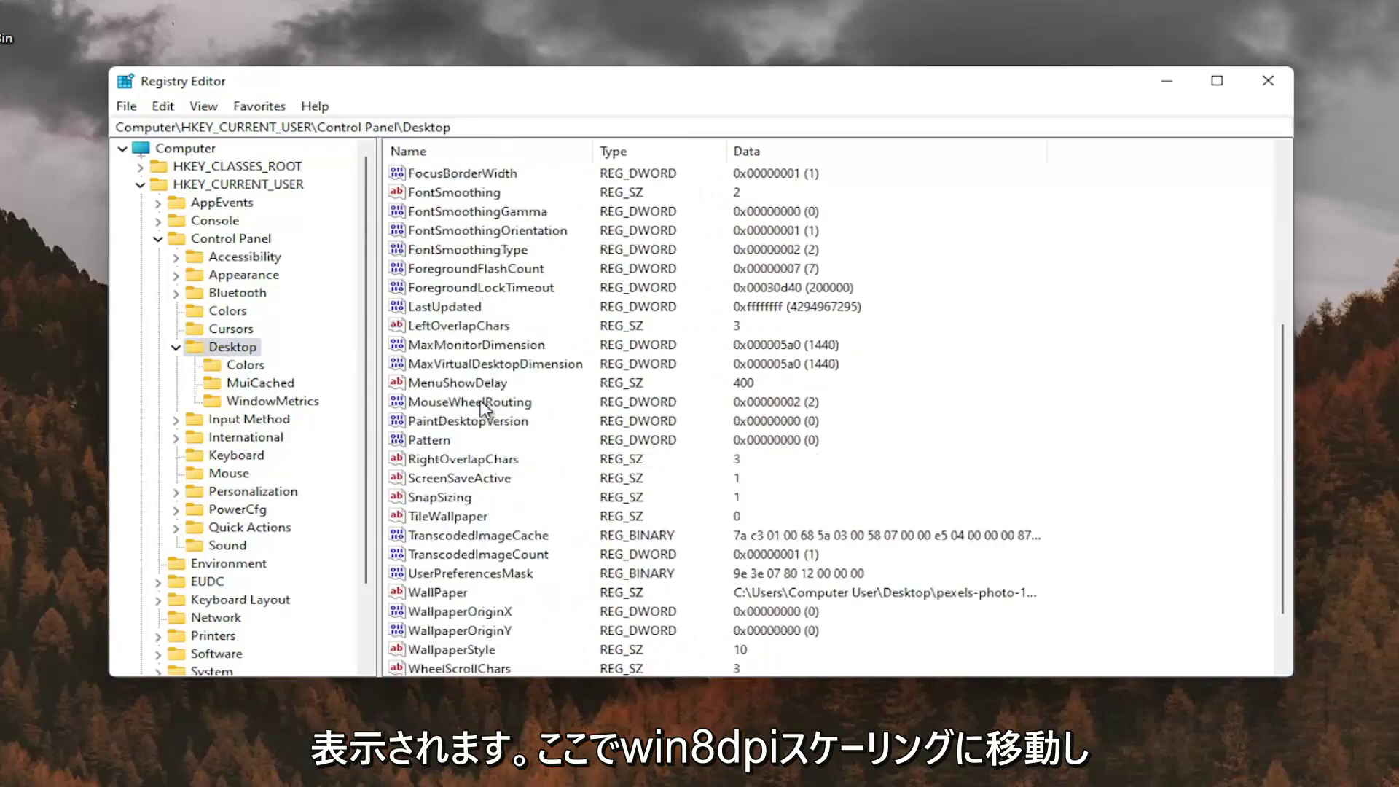
scroll(518, 409, down, 2)
- Change the Win8DpiScaling value data from 0 to 1 and confirm
click(457, 636)
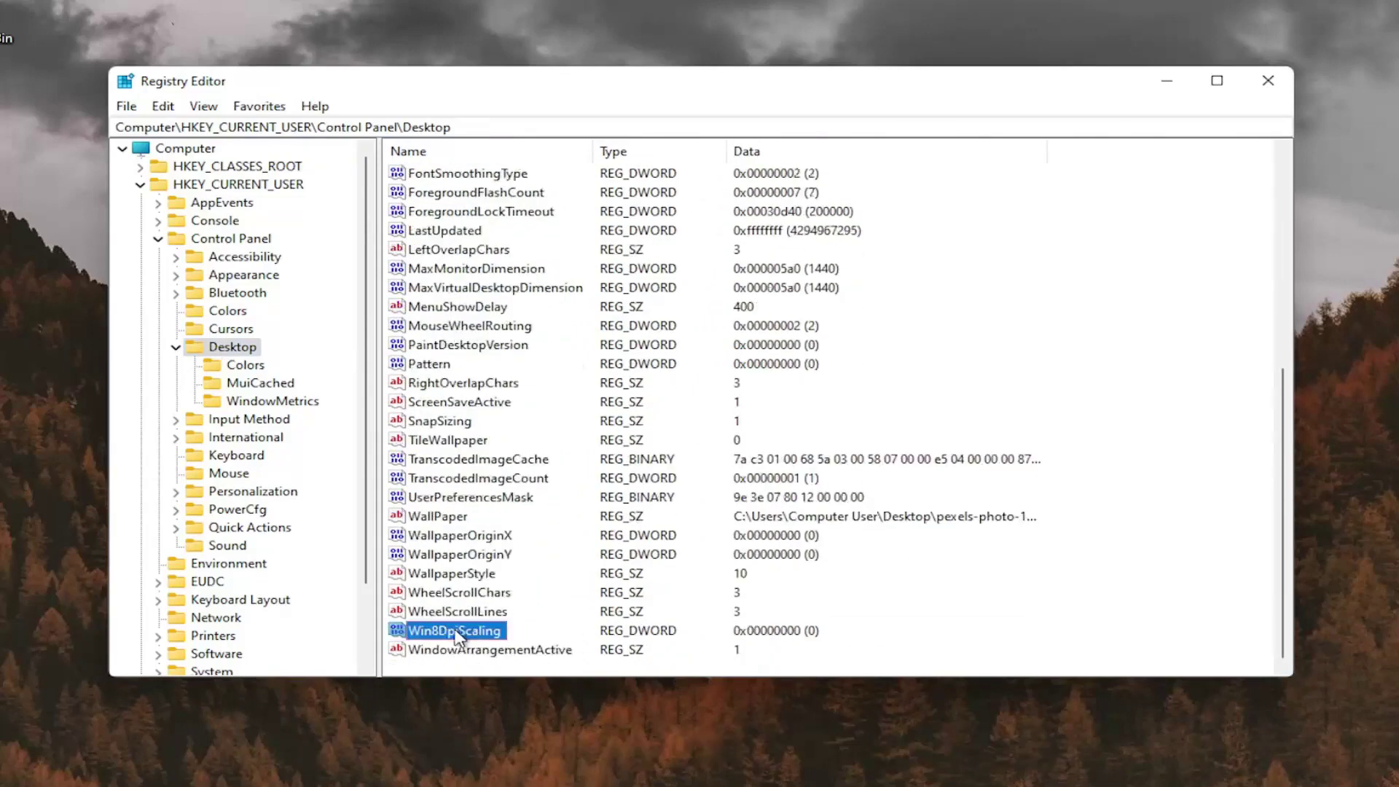
double_click(457, 634)
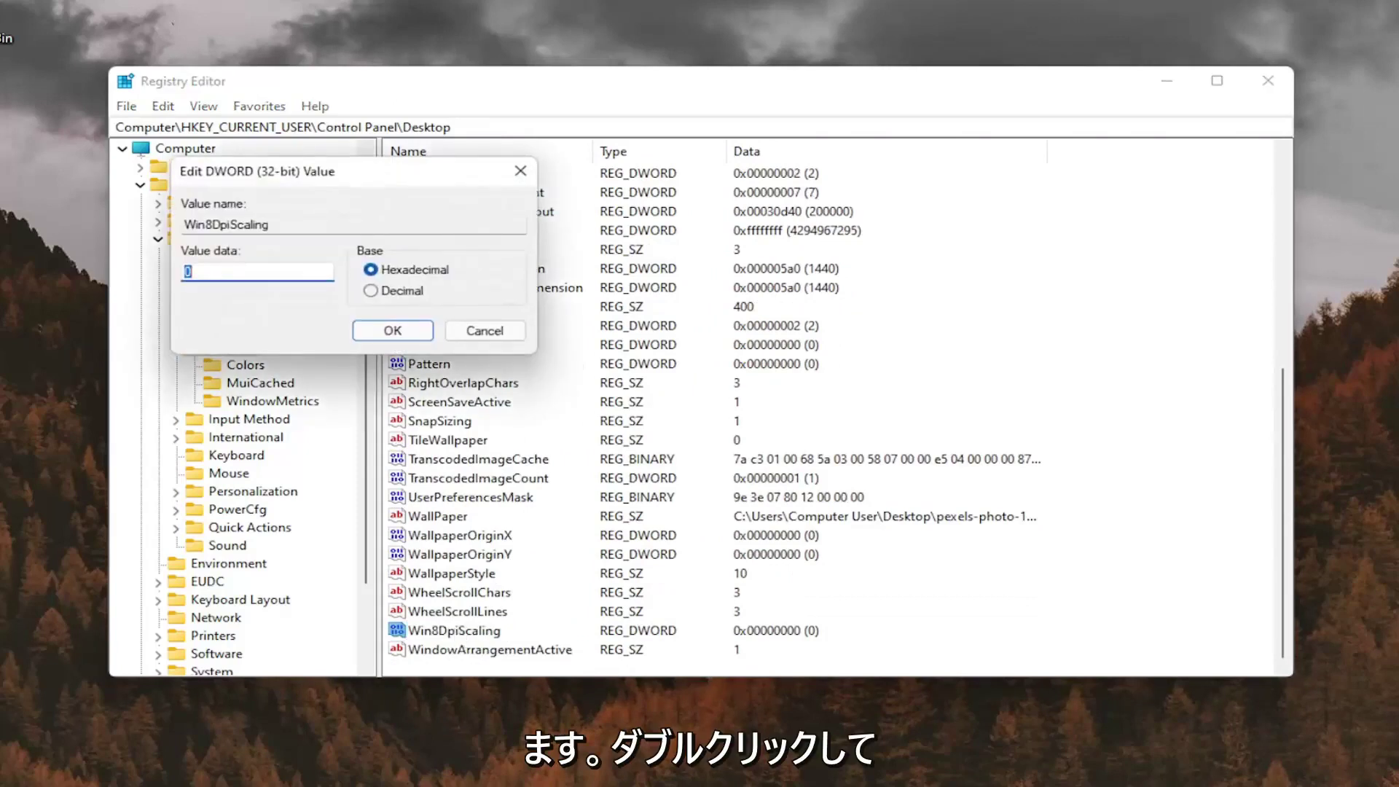
text(1)
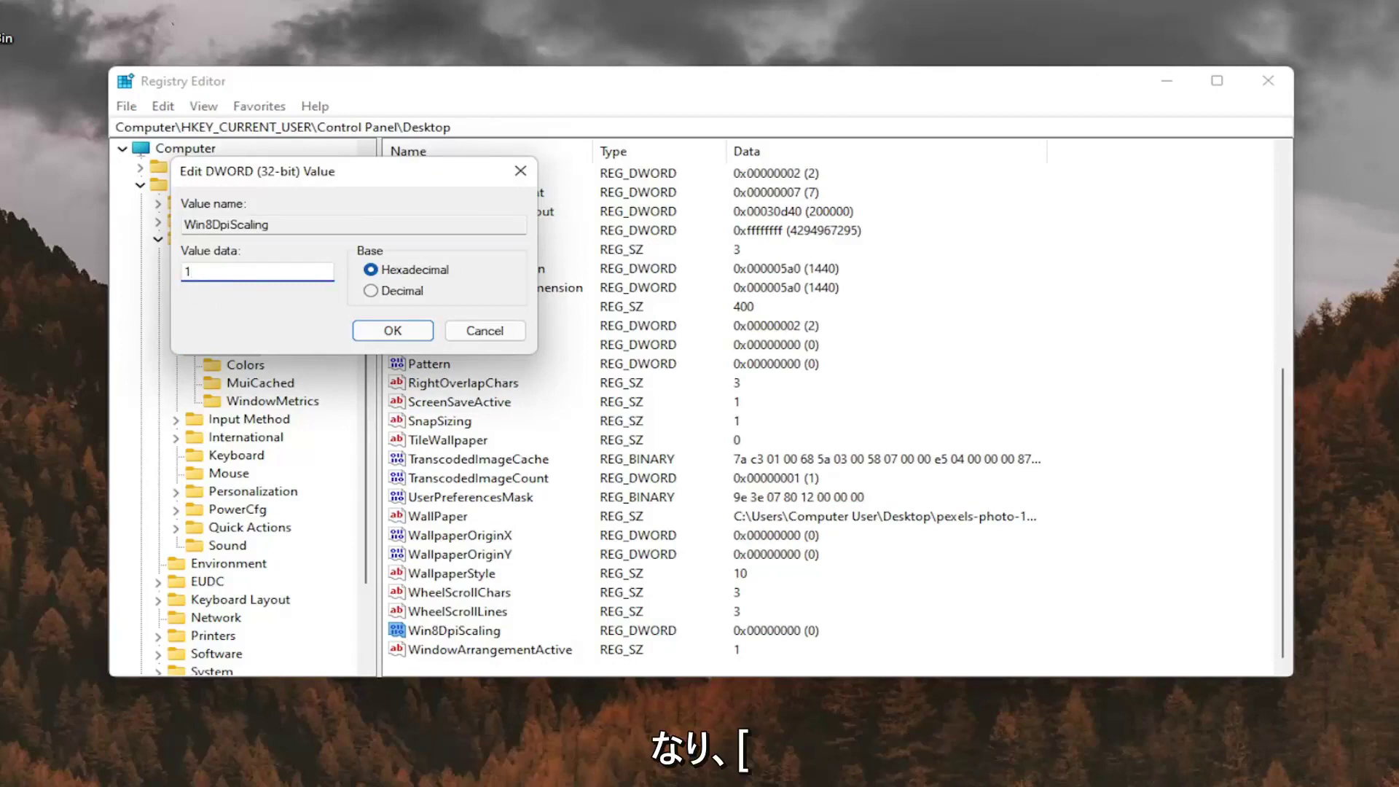
click(392, 330)
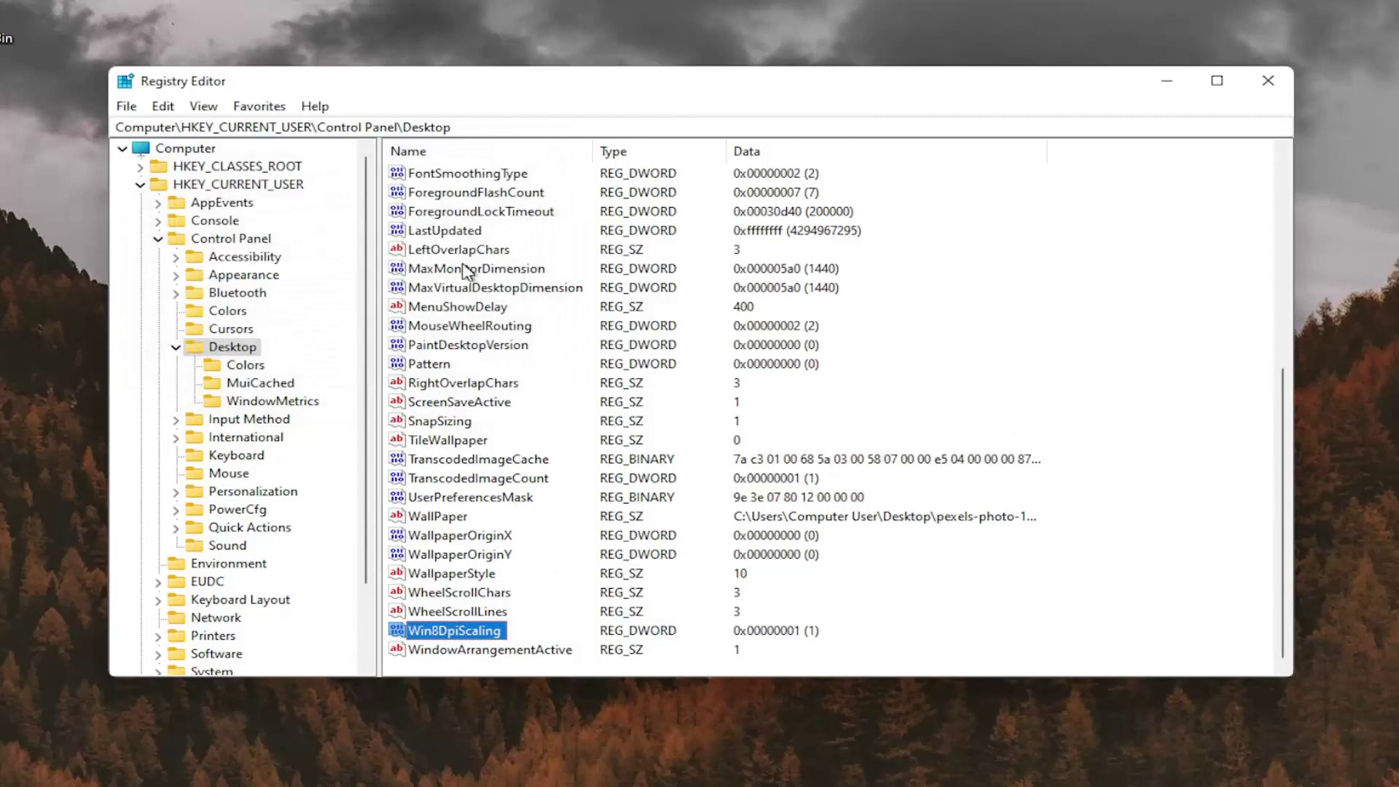
- Create a new DWORD (32-bit) value in the Desktop key named LogPixels
click(472, 312)
scroll(473, 318, up, 2)
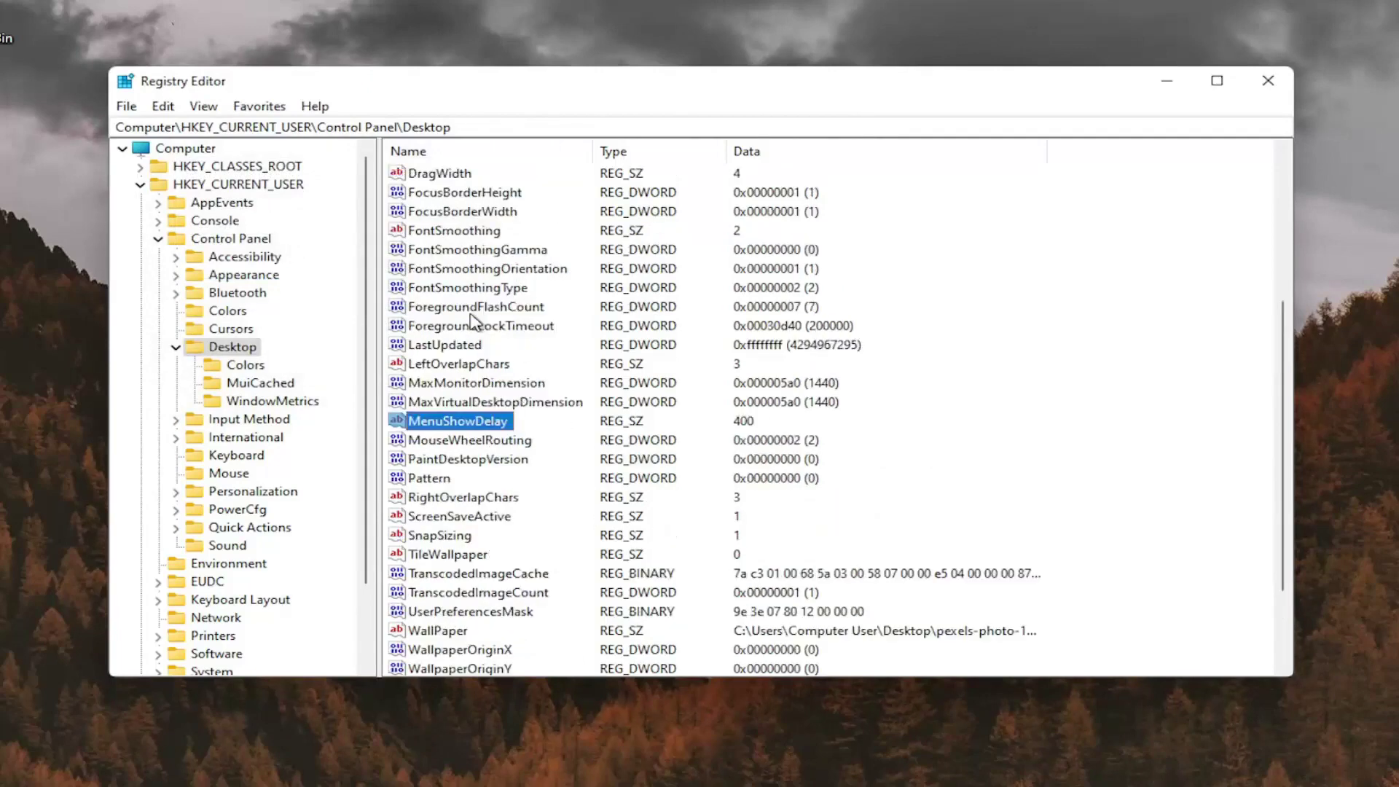
scroll(472, 317, down, 1)
scroll(472, 317, down, 1)
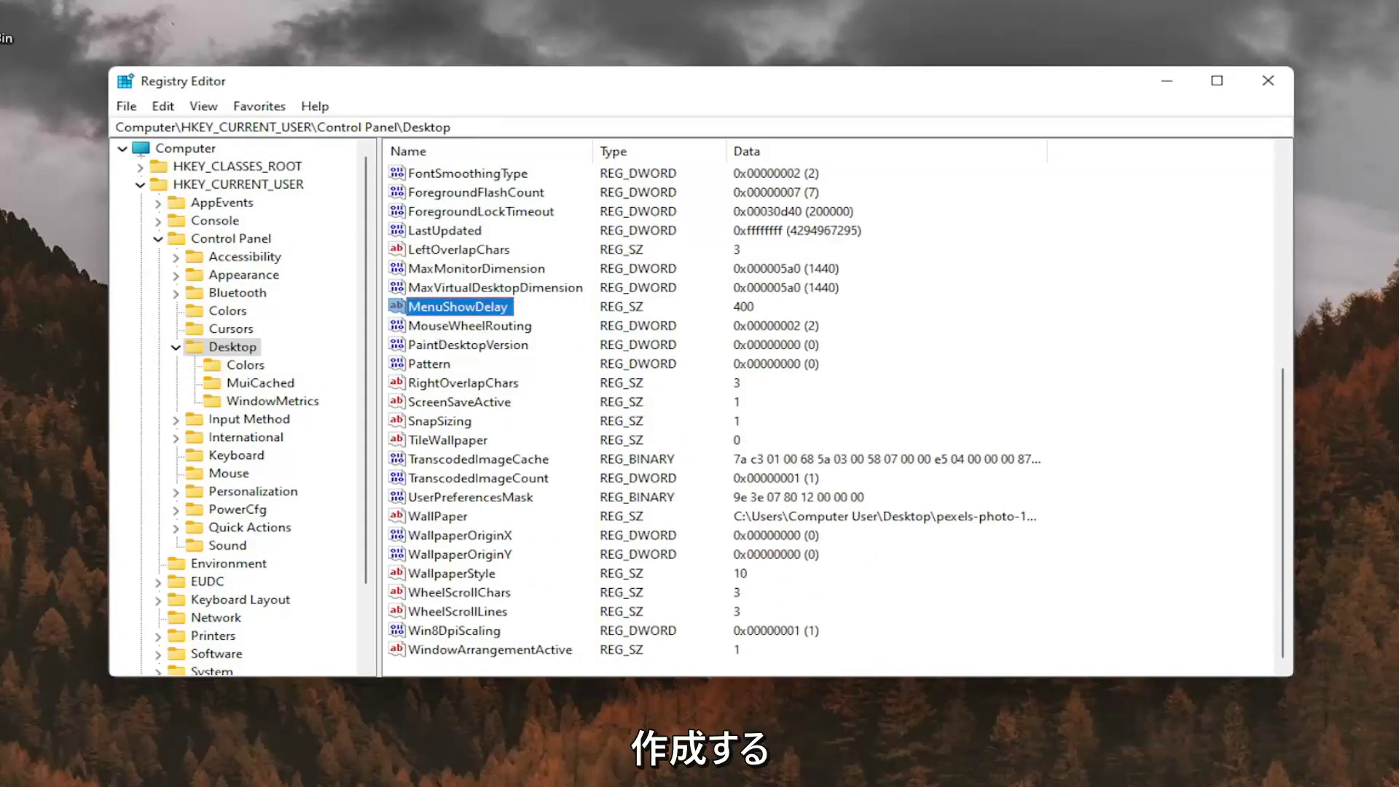
scroll(722, 437, up, 6)
scroll(505, 500, down, 6)
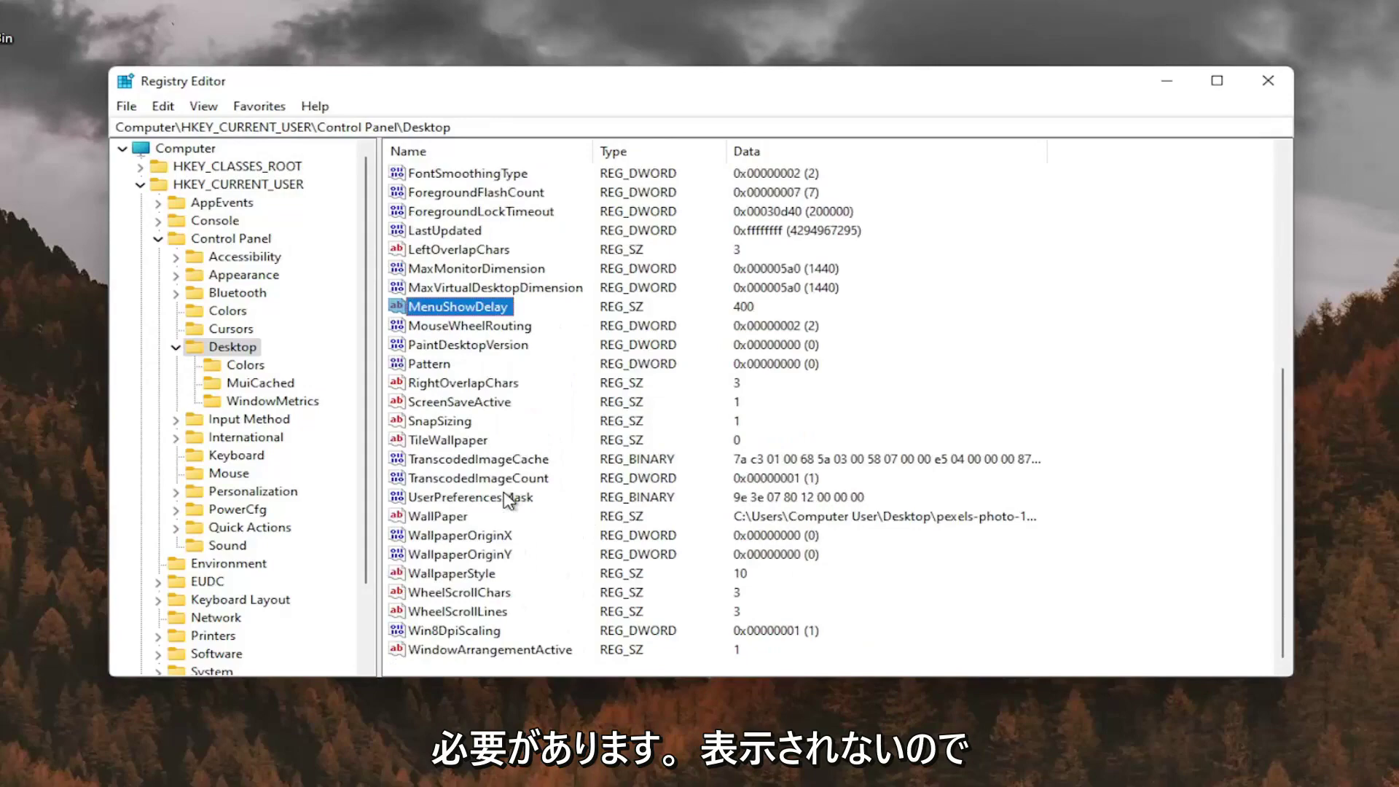
right_click(1035, 257)
mouse_move(1088, 265)
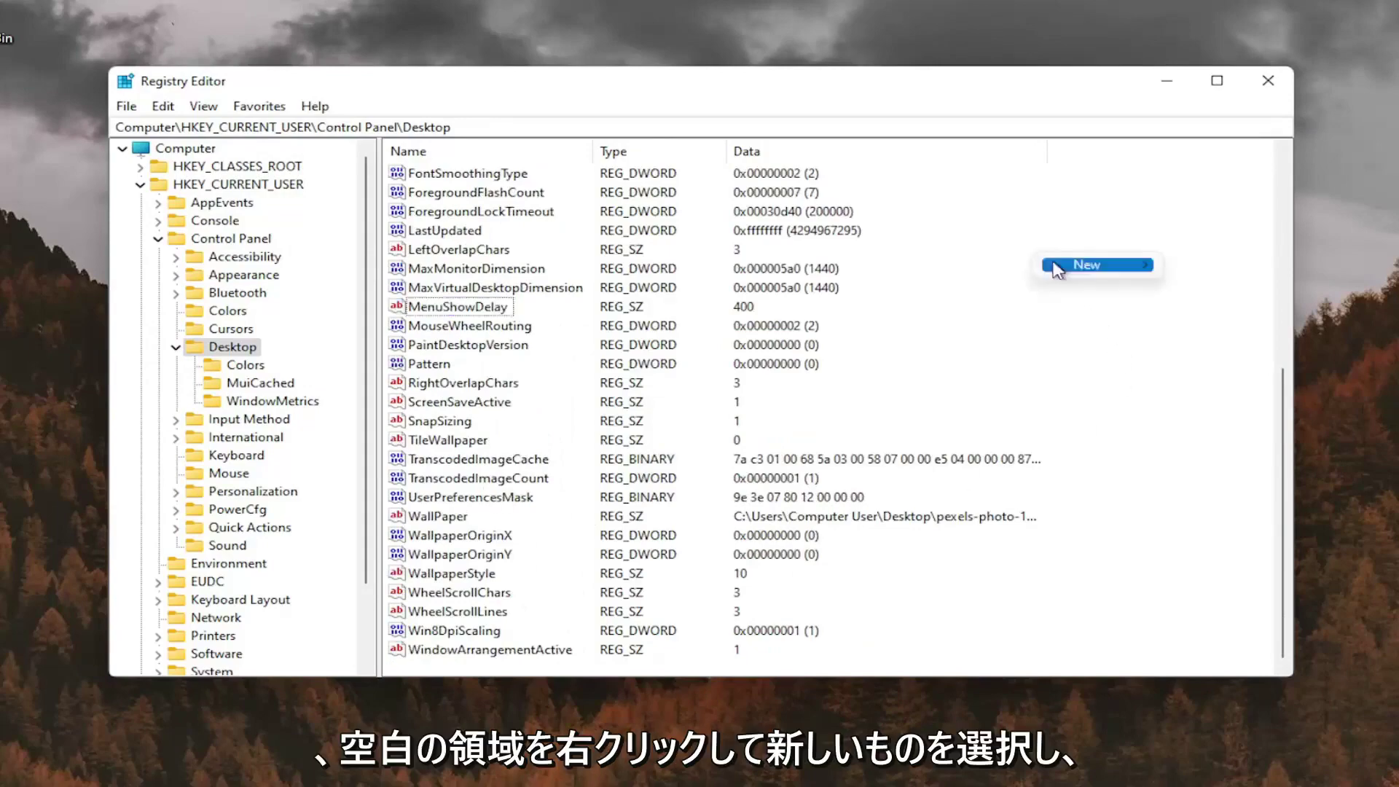
click(1265, 340)
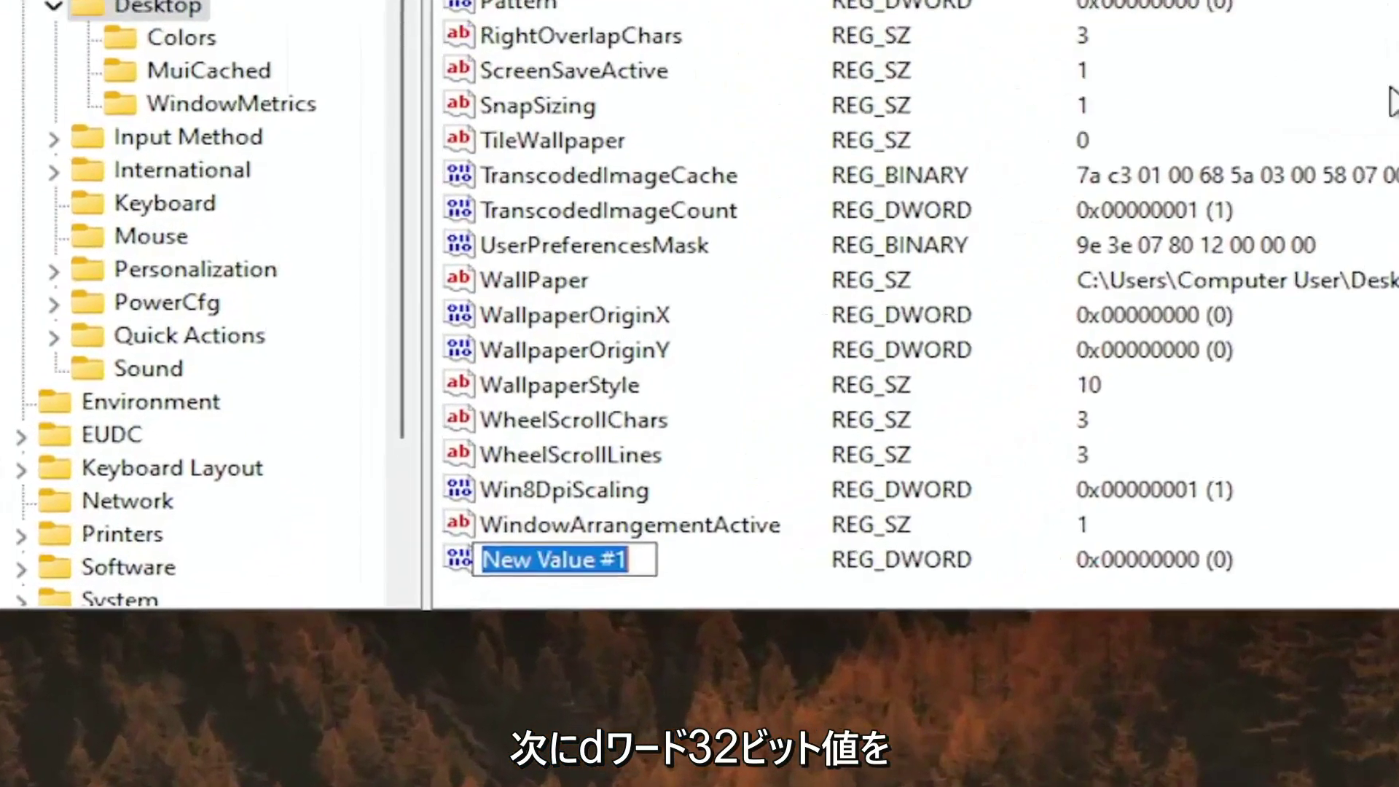
text(Log)
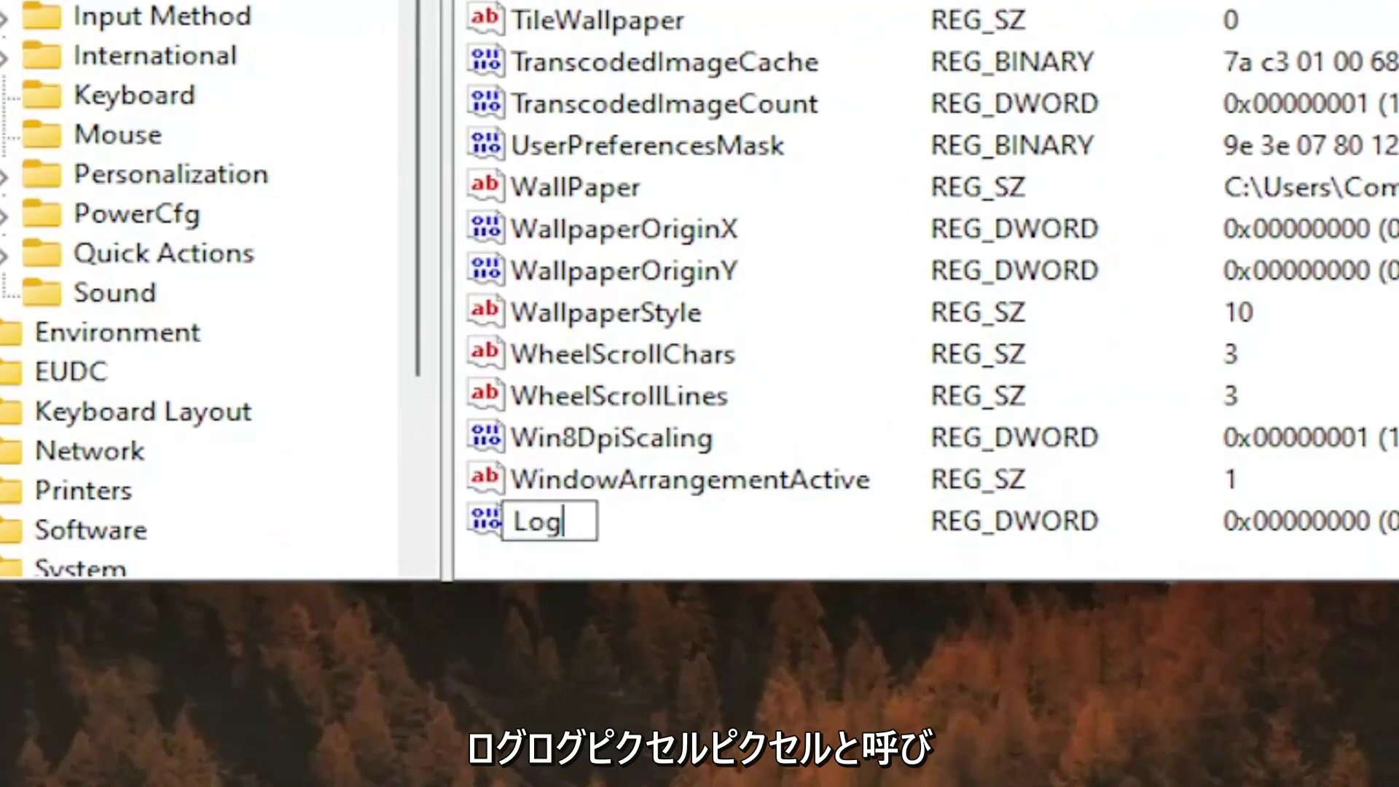
text(Pi)
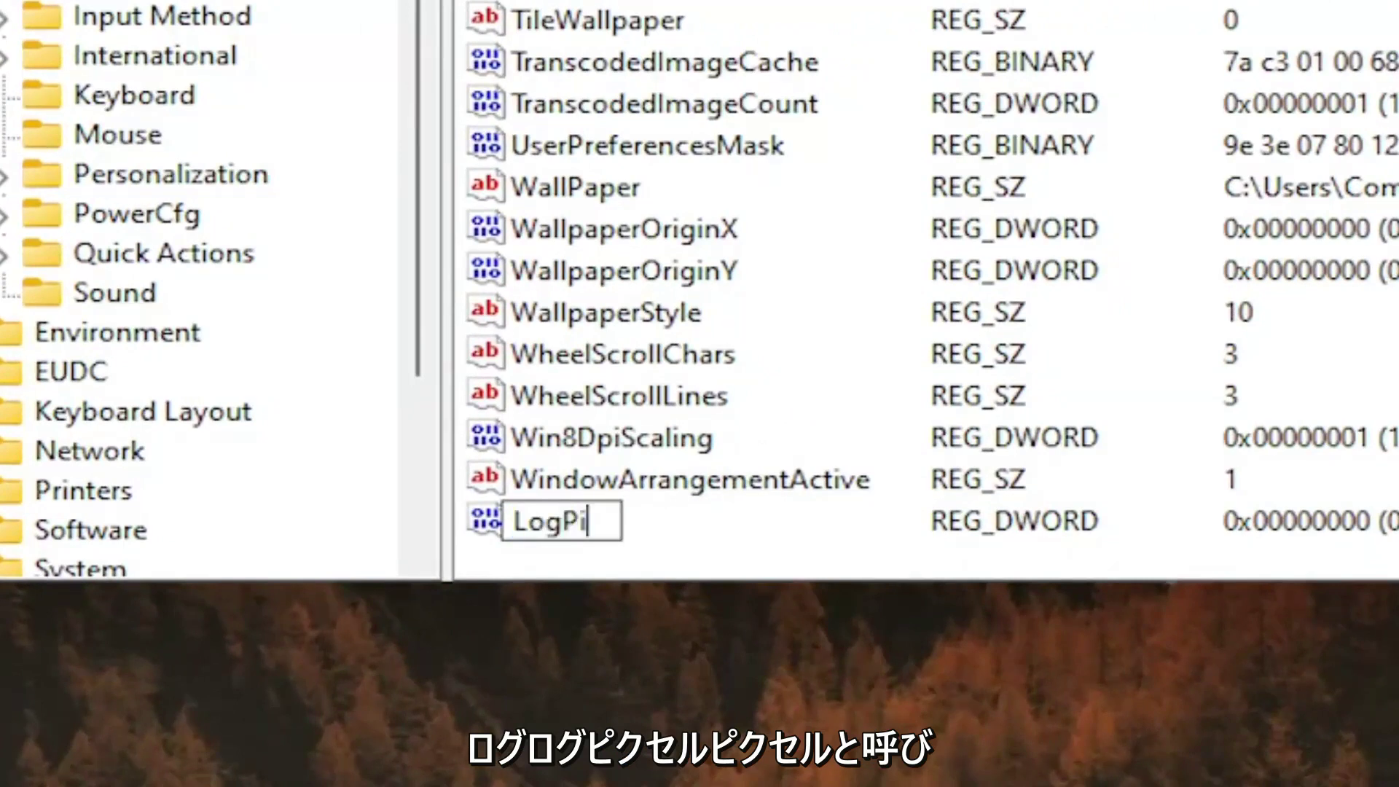
text(xels)
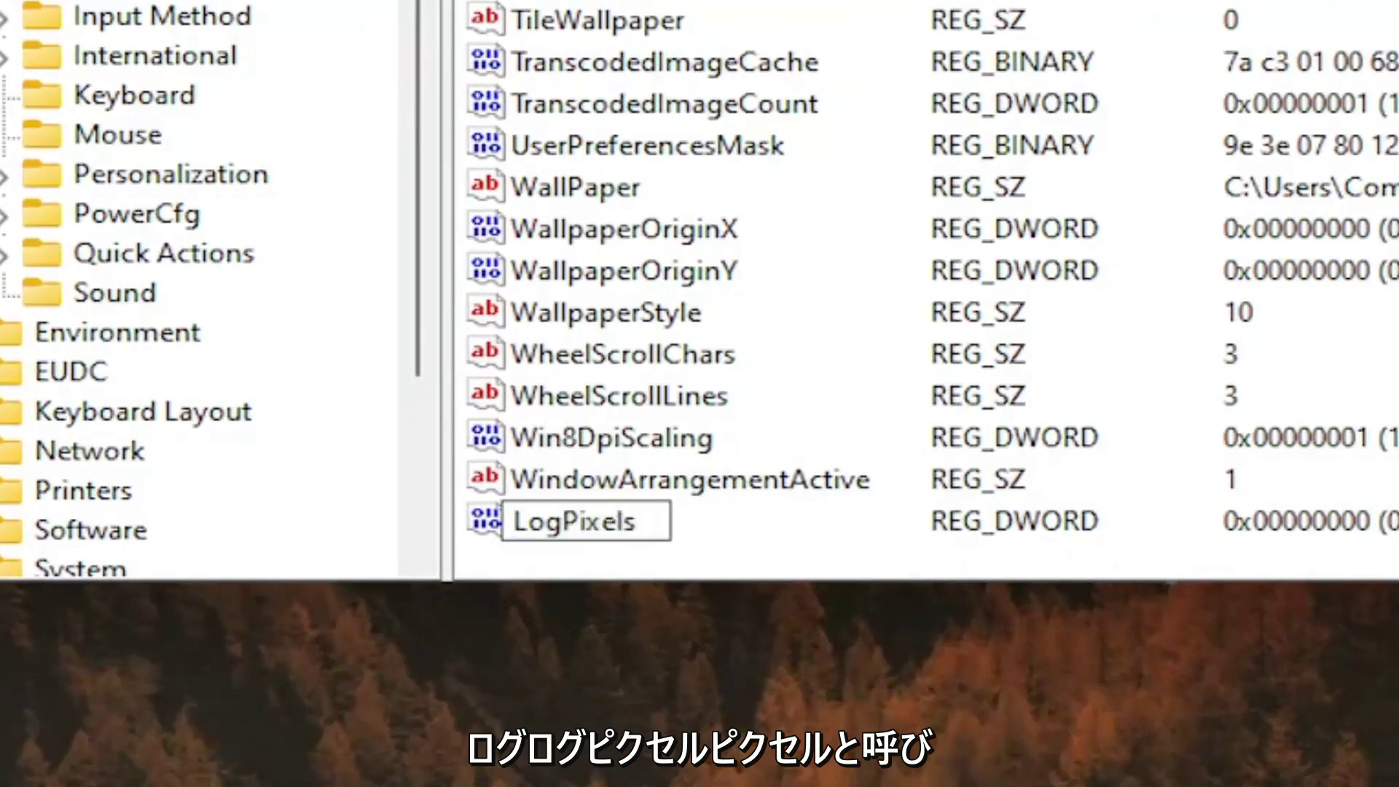
key(Return)
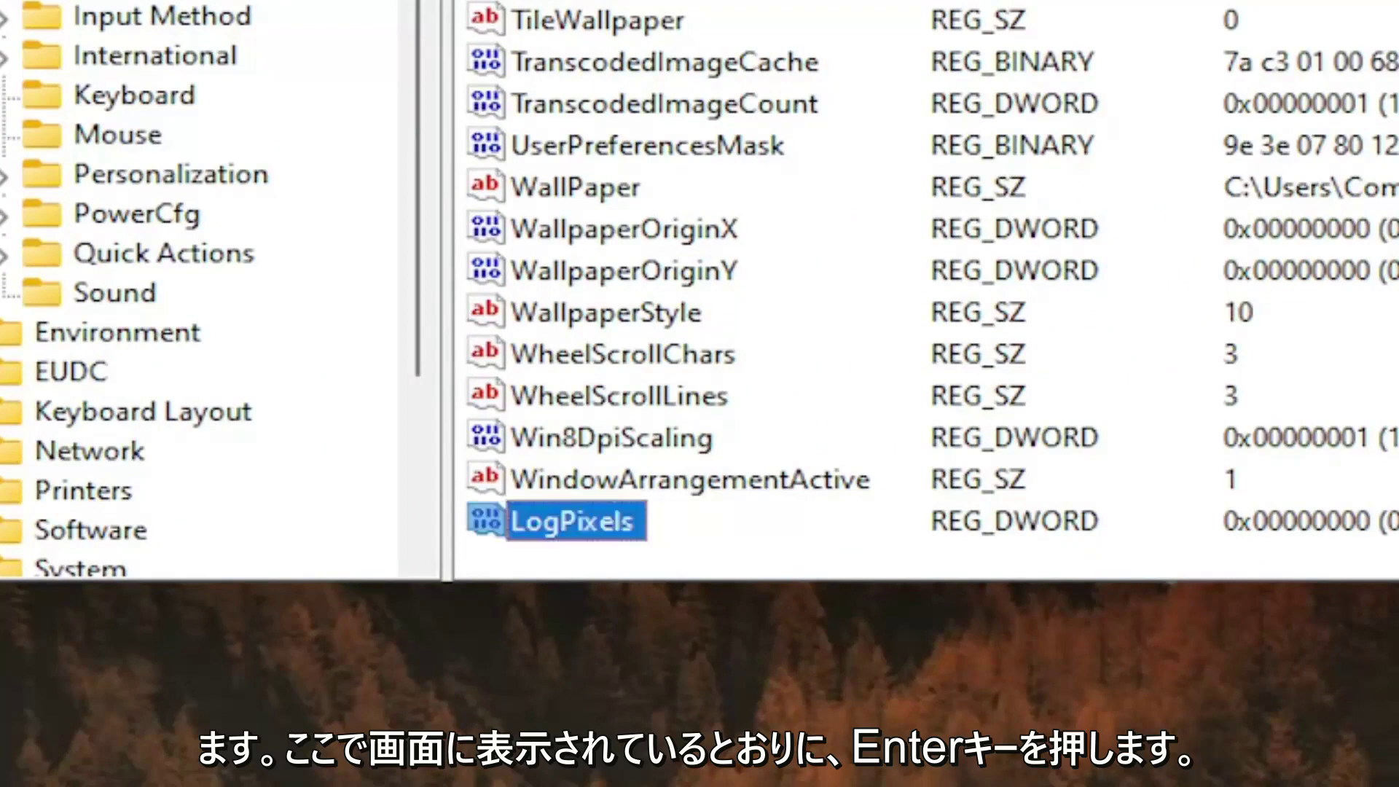
- Set the LogPixels value data to 78 and confirm
double_click(608, 525)
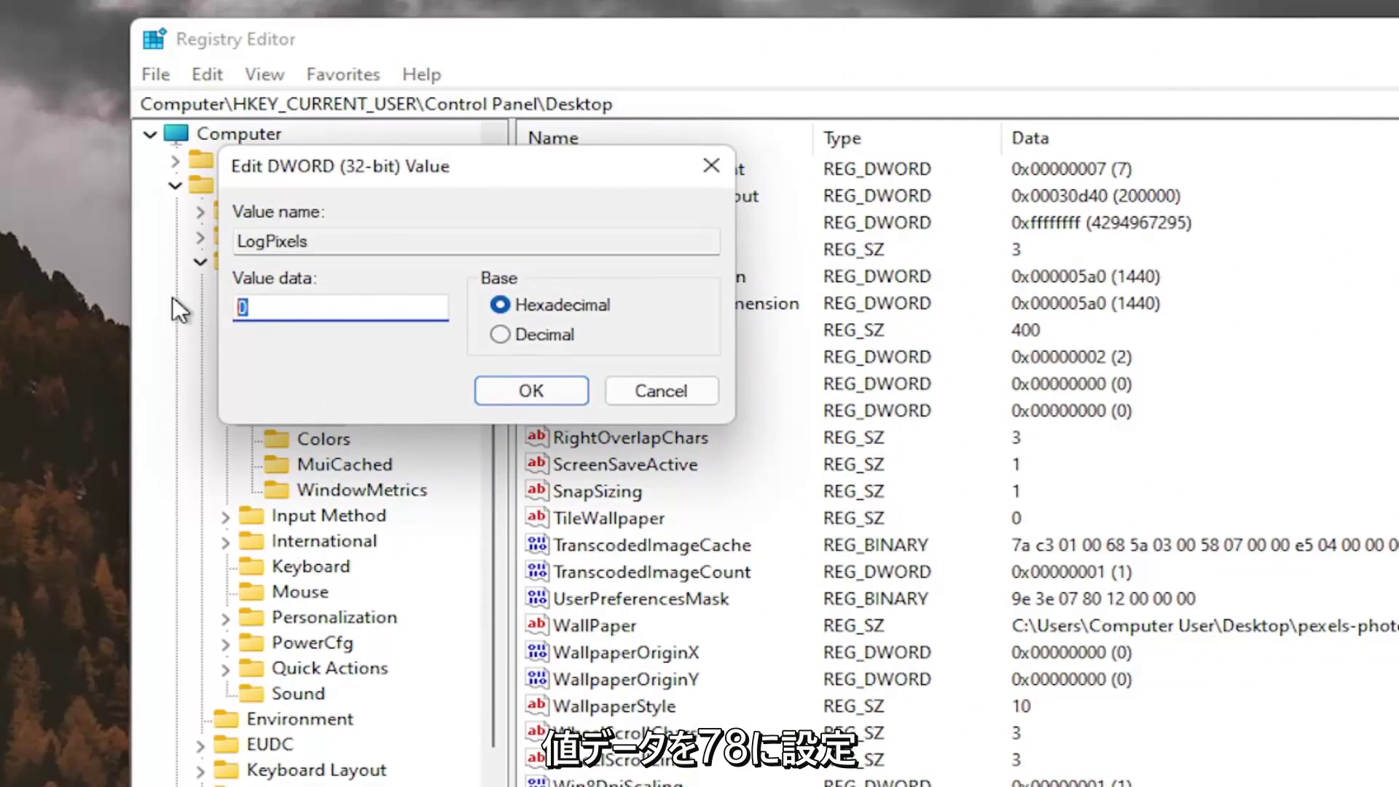
text(78)
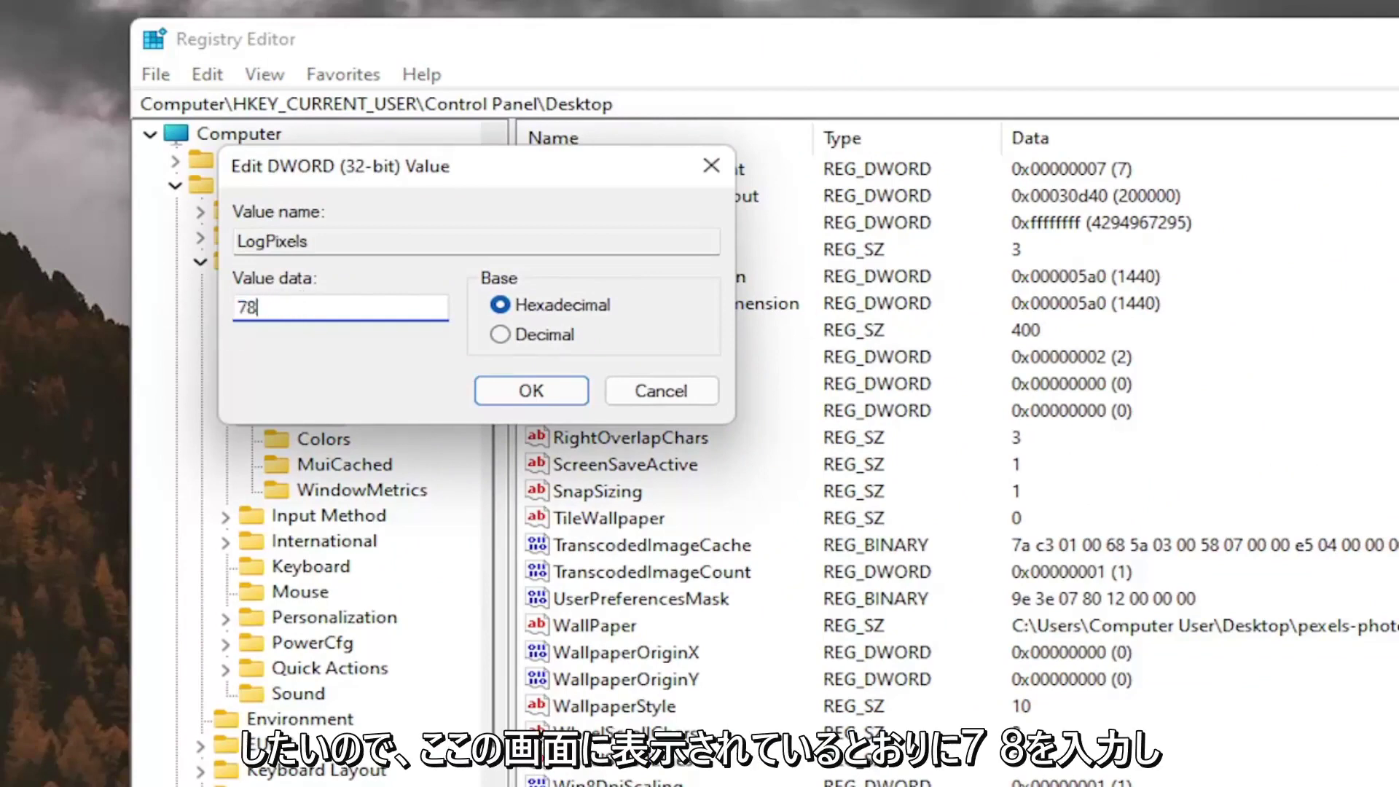
click(496, 384)
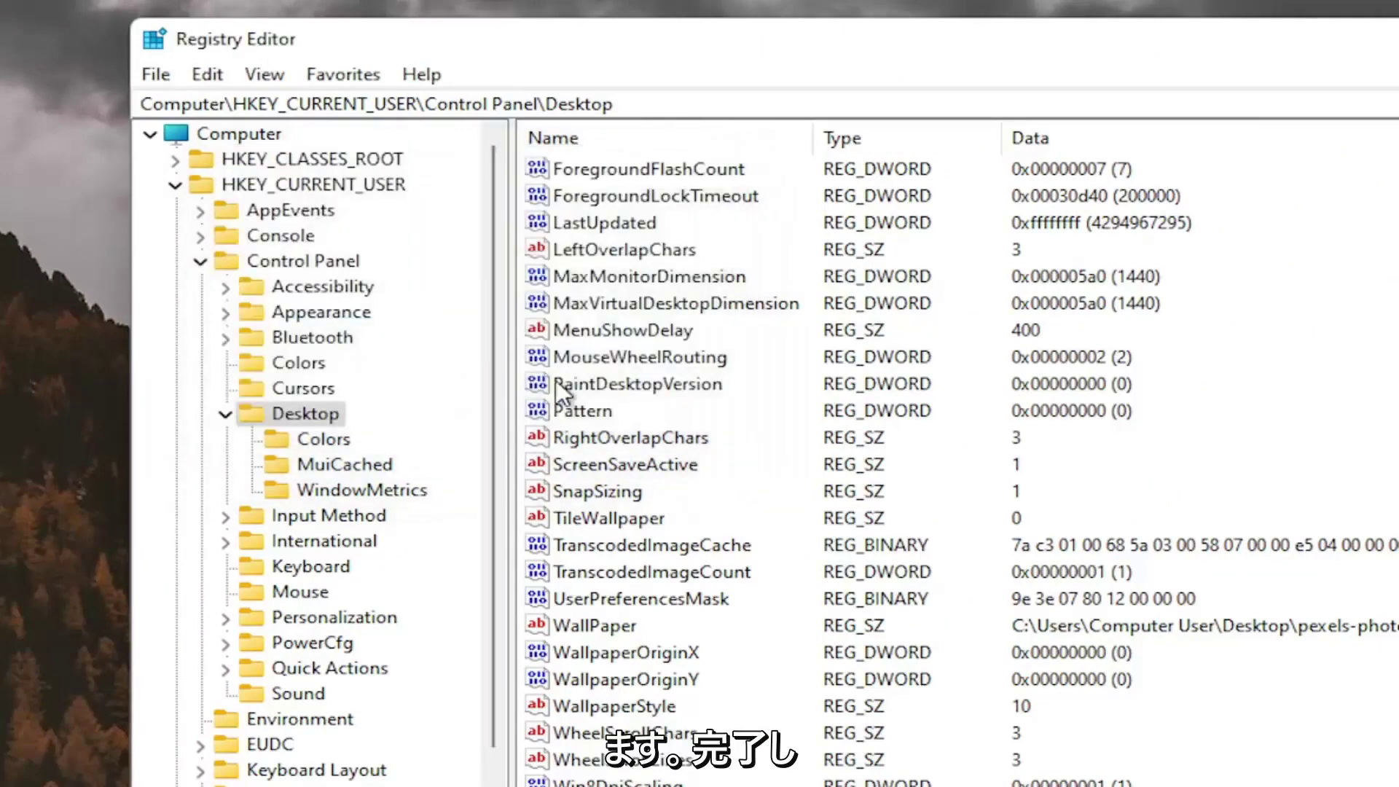
- Collapse the registry tree back to Computer and close Registry Editor
click(225, 414)
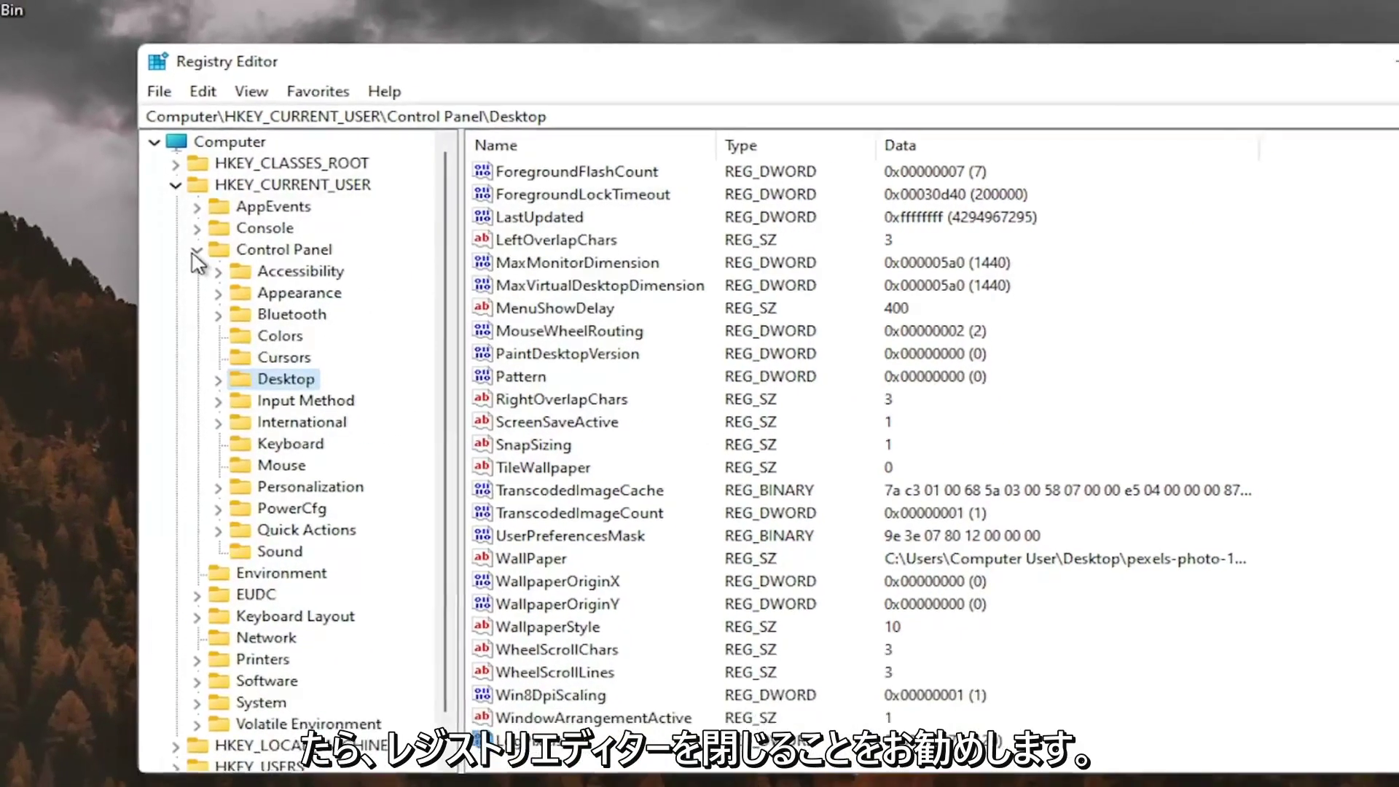
click(195, 251)
click(176, 185)
click(214, 153)
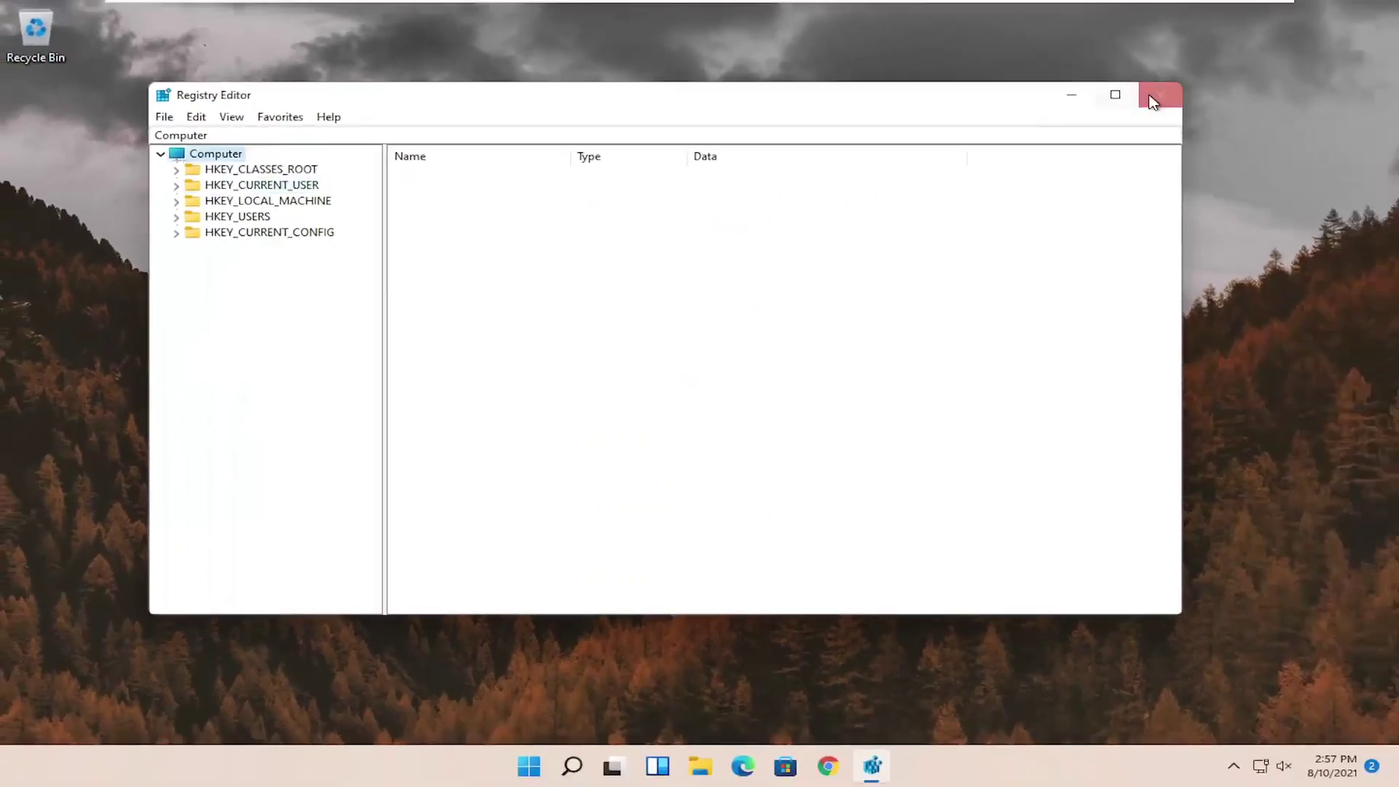
click(1158, 97)
- Restart the computer from the Start button's Shut down or sign out menu
right_click(552, 771)
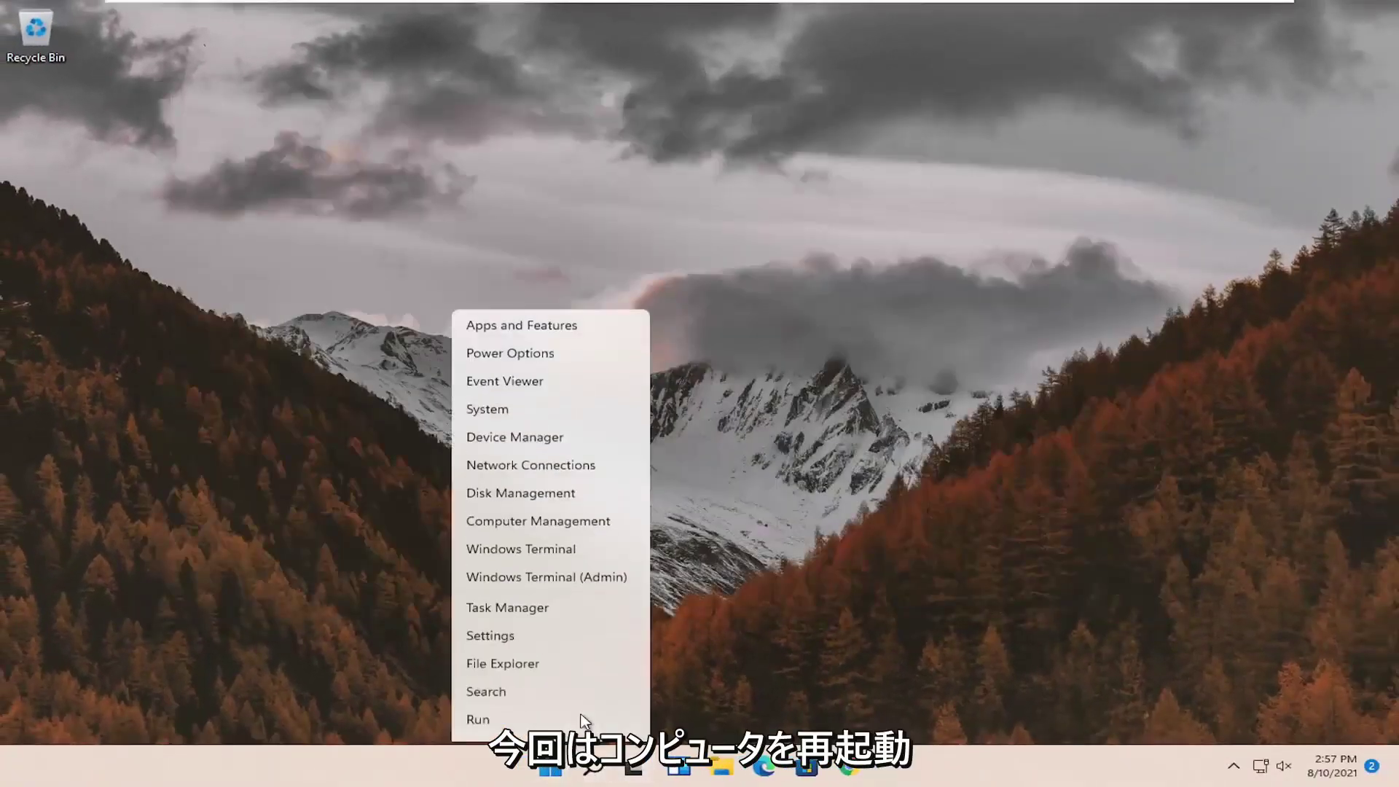
click(578, 695)
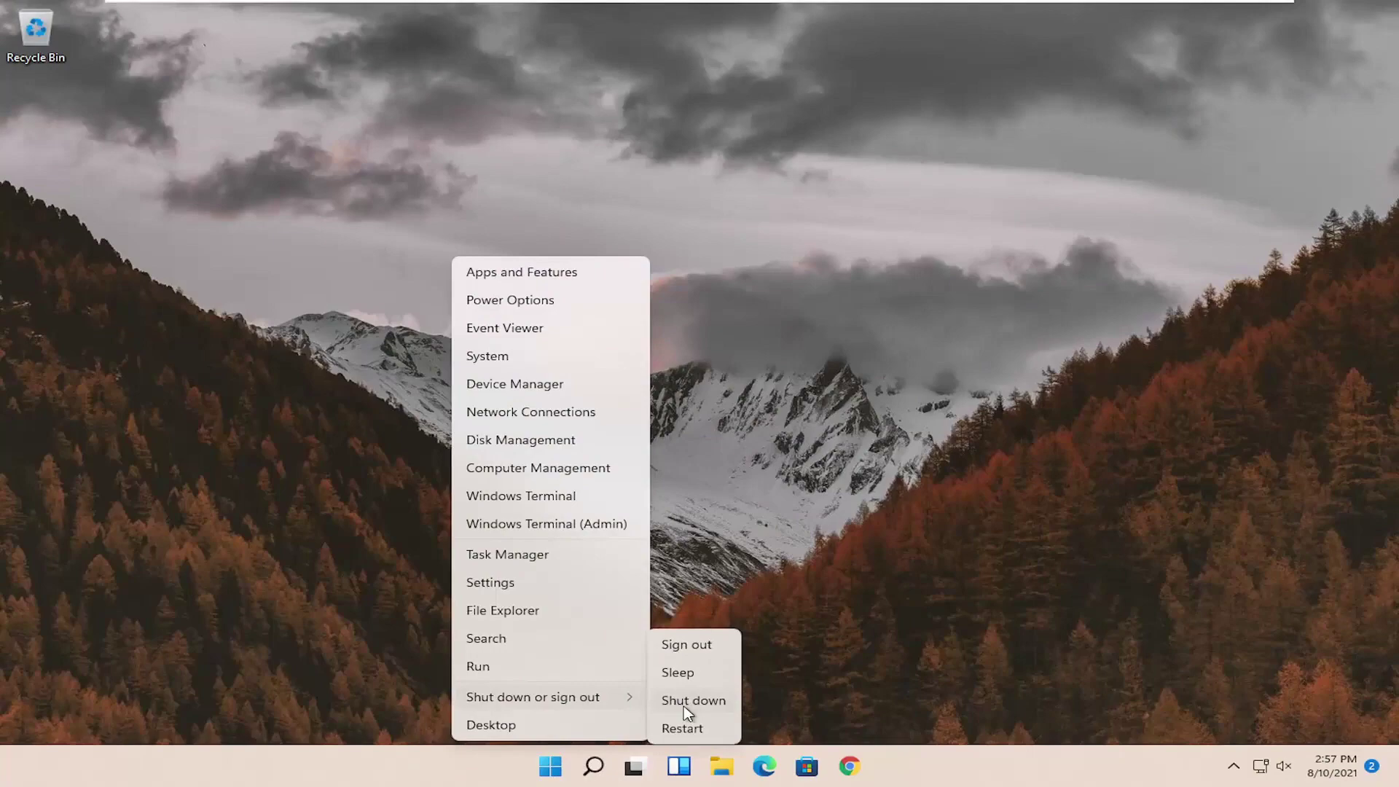
click(680, 728)
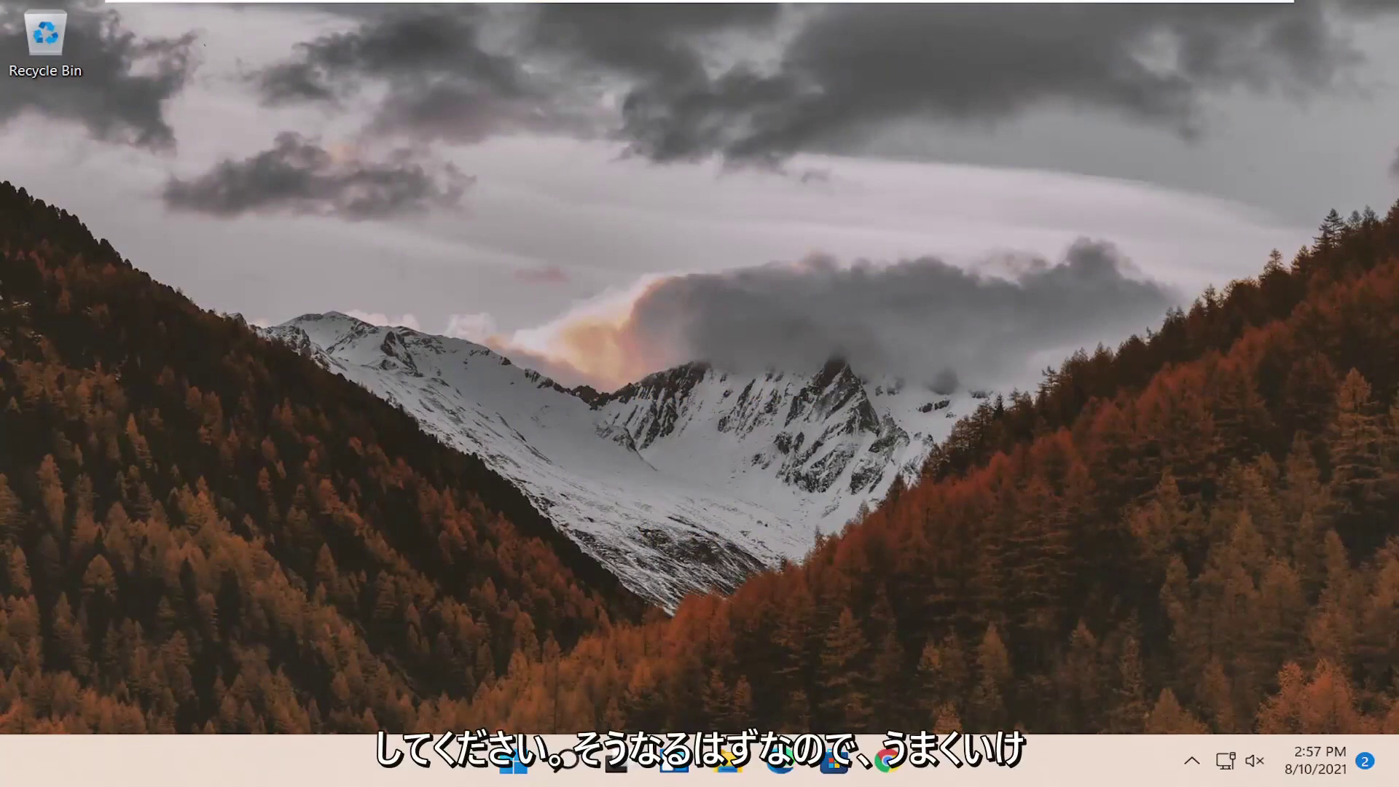
drag(868, 616, 608, 693)
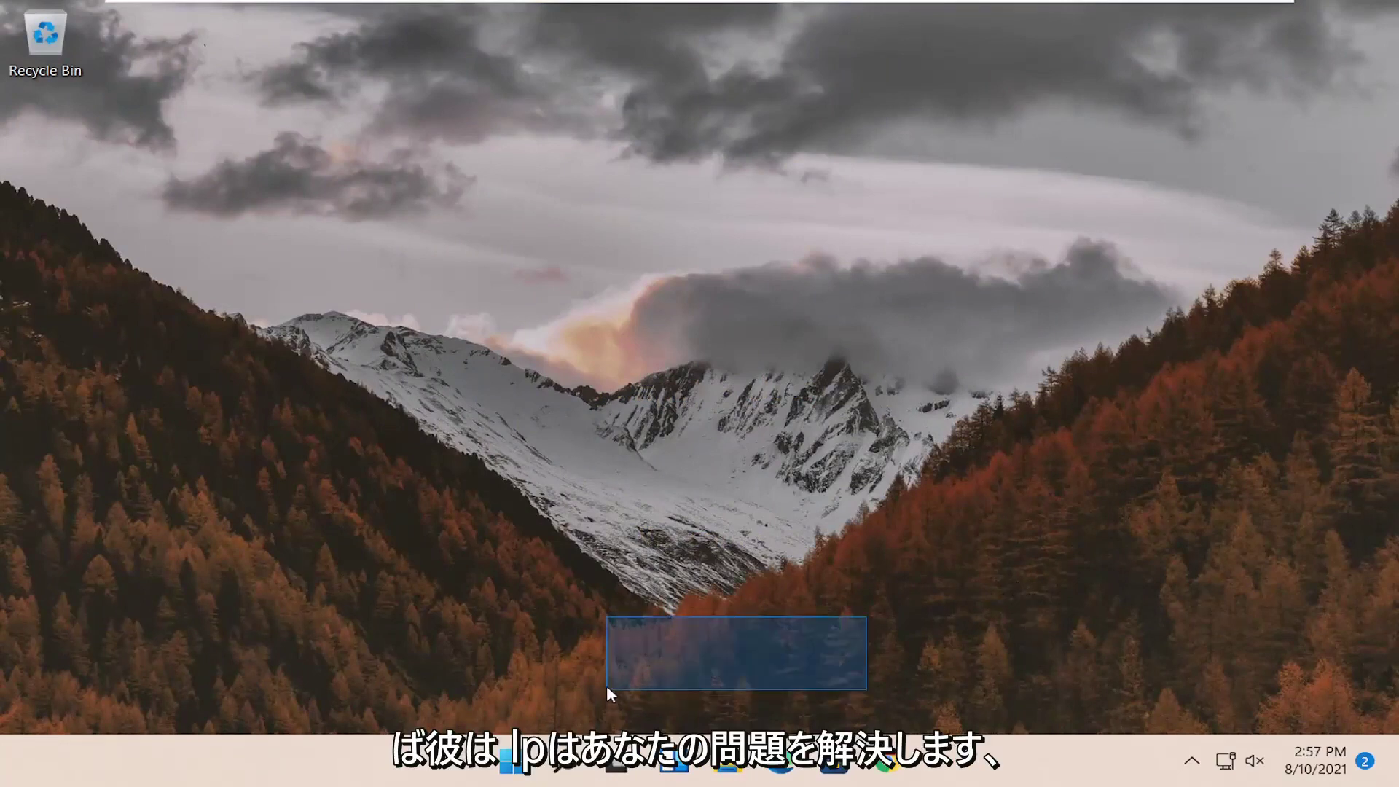